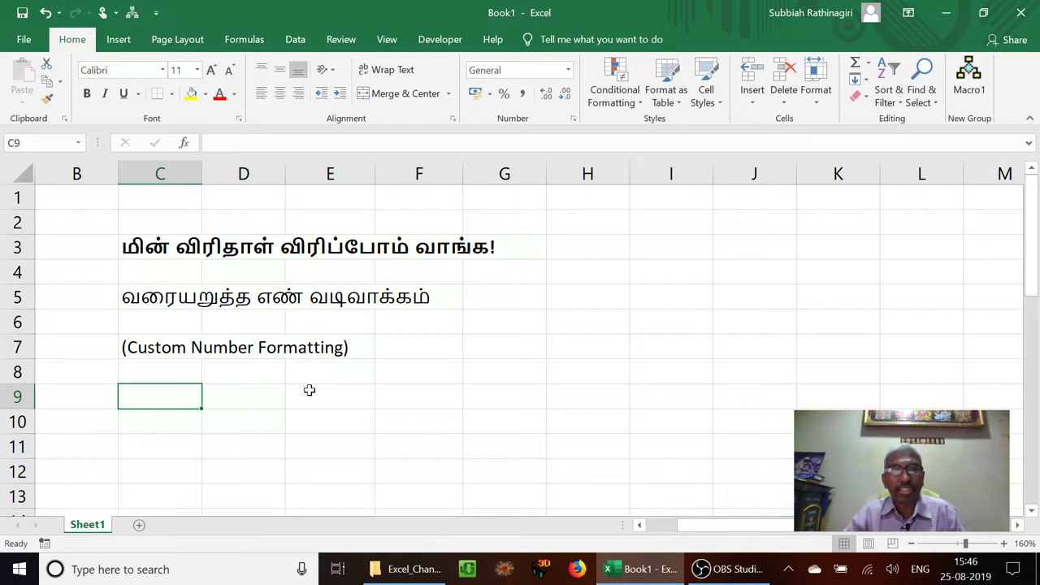
# Enter ??? as a text note in cell C9, below the Custom Number Formatting heading.
pyautogui.write('???')
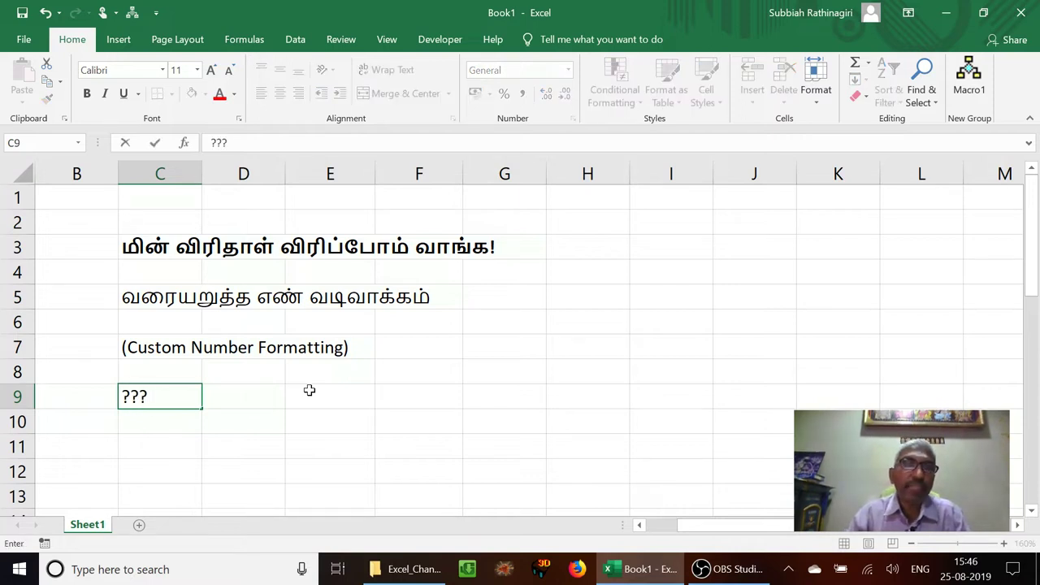
pyautogui.press('Return')
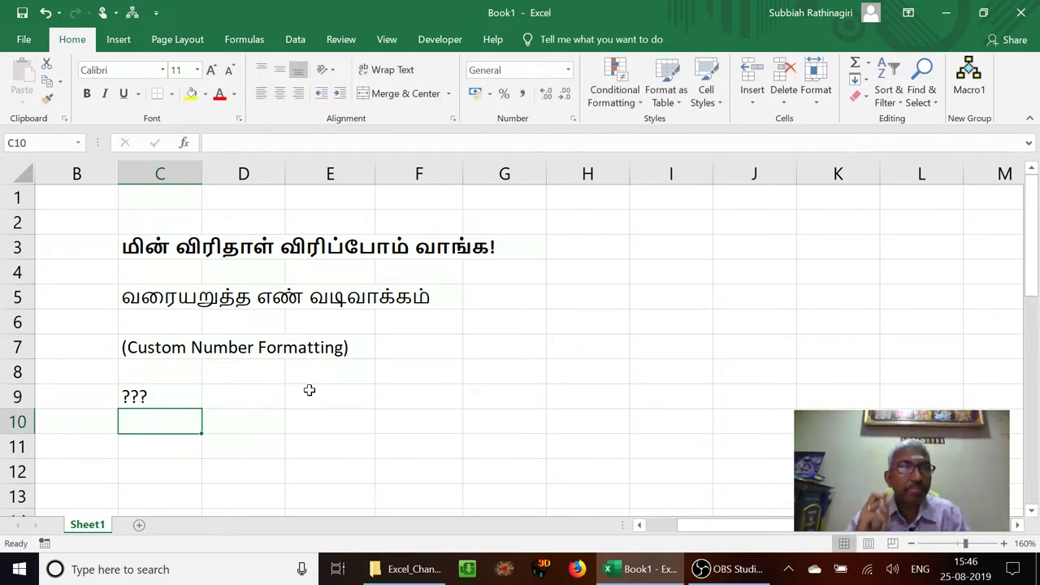
# Enter the values 8.9, 8.99, 8.999, 8.9999 and 8.99999 in cells C11 to C15.
pyautogui.press('Down')
pyautogui.press('Down')
pyautogui.press('Down')
pyautogui.press('Down')
pyautogui.press('Down')
pyautogui.press('Down')
pyautogui.press('Down')
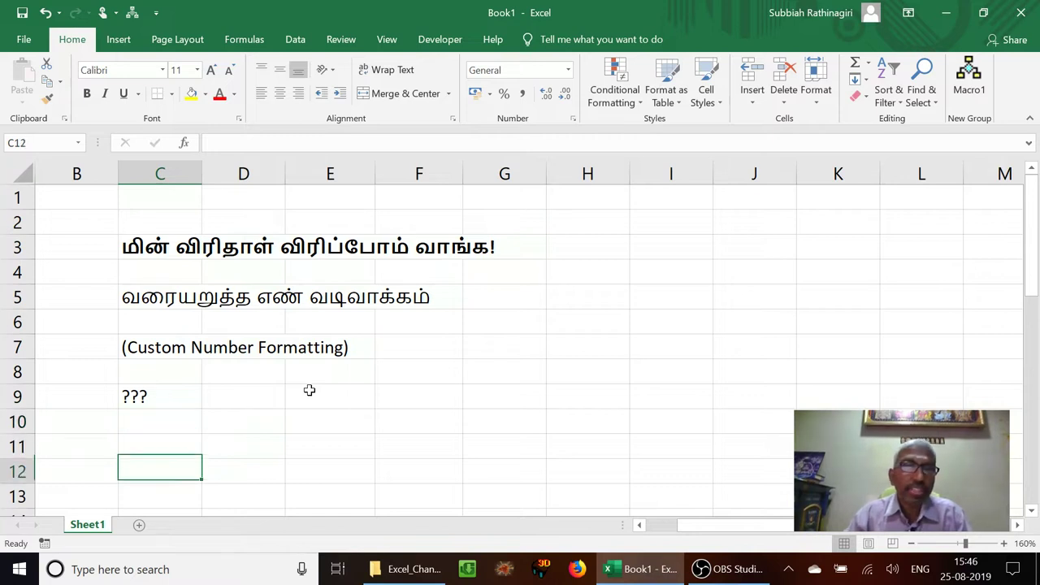
pyautogui.press('Up')
pyautogui.press('Up')
pyautogui.press('Up')
pyautogui.press('Up')
pyautogui.press('Up')
pyautogui.press('Up')
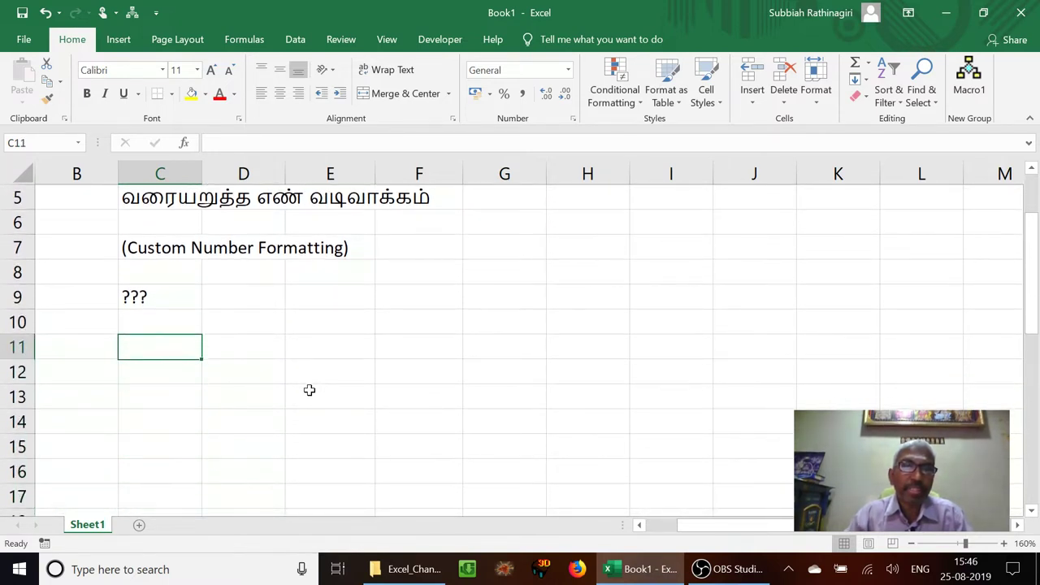
pyautogui.press('Right')
pyautogui.press('Left')
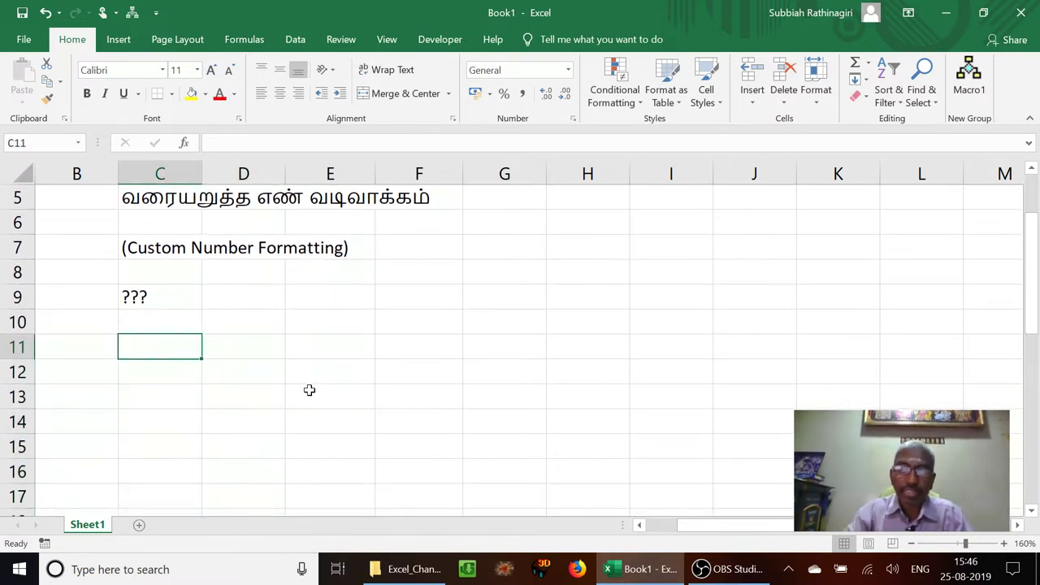
pyautogui.write('8.9')
pyautogui.press('Return')
pyautogui.write('8.99')
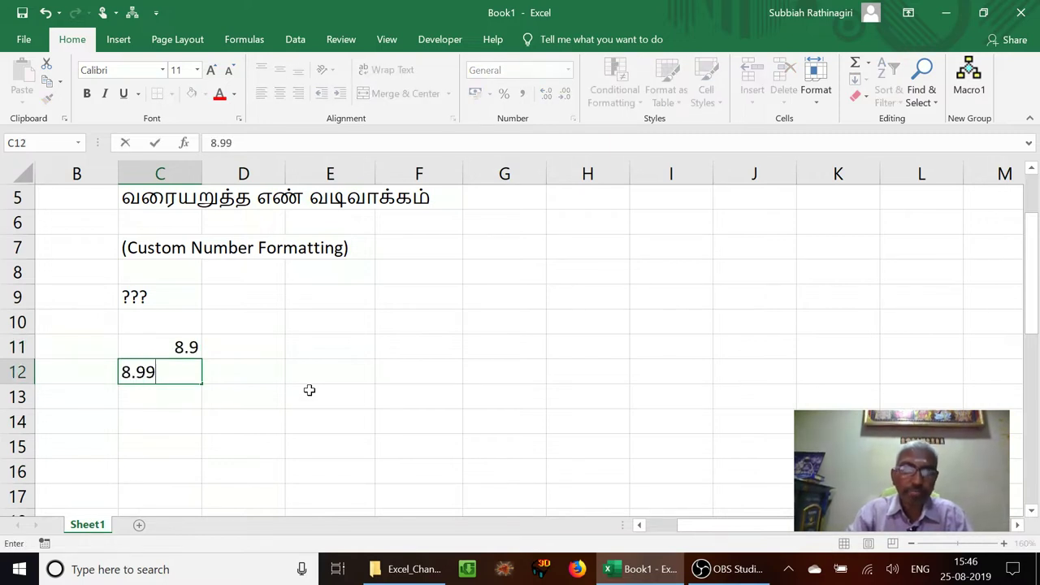
pyautogui.press('Return')
pyautogui.write('8.999')
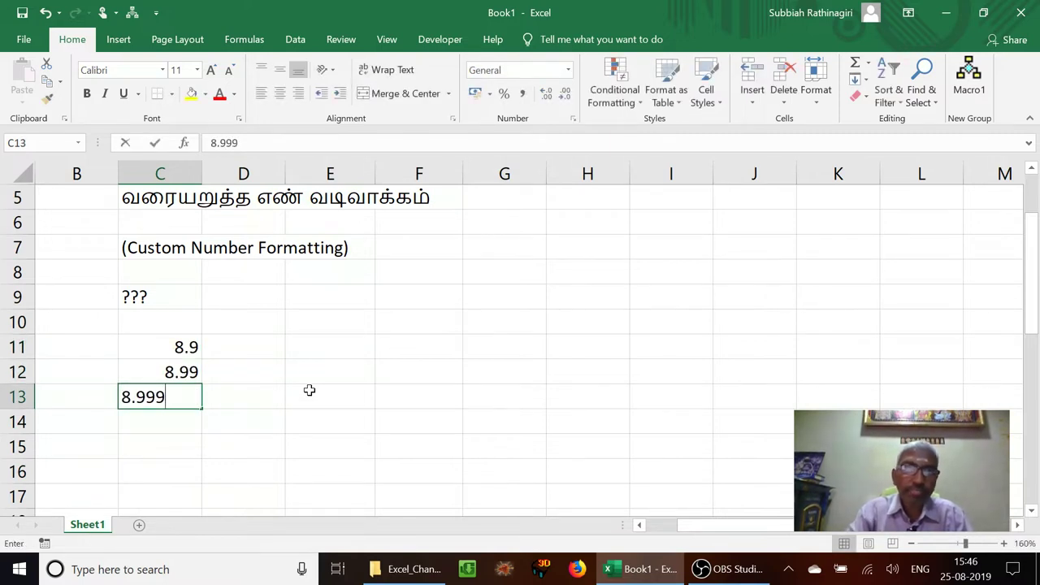
pyautogui.press('Return')
pyautogui.write('8.9999')
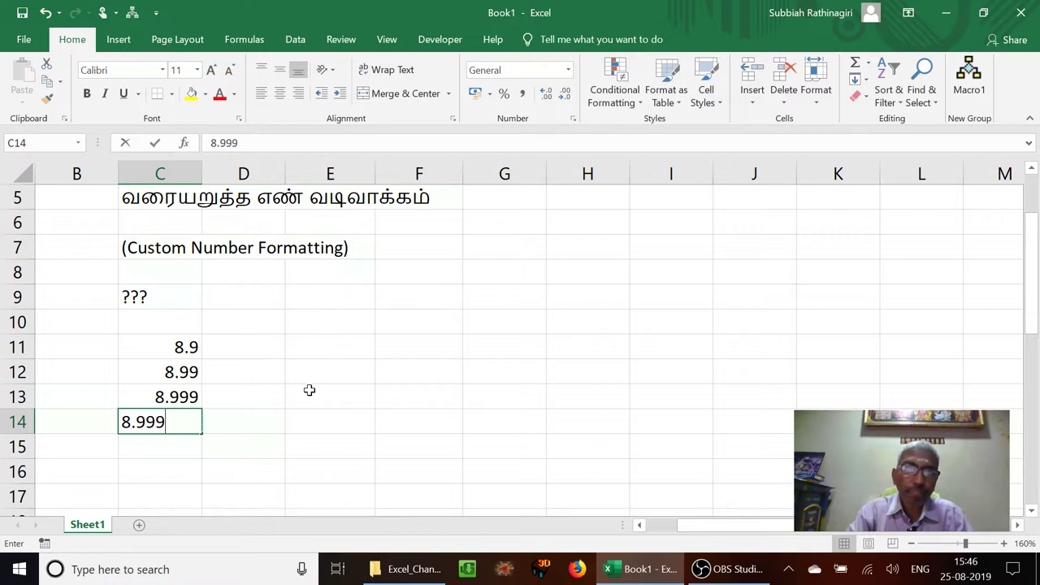
pyautogui.press('Return')
pyautogui.write('8.99999')
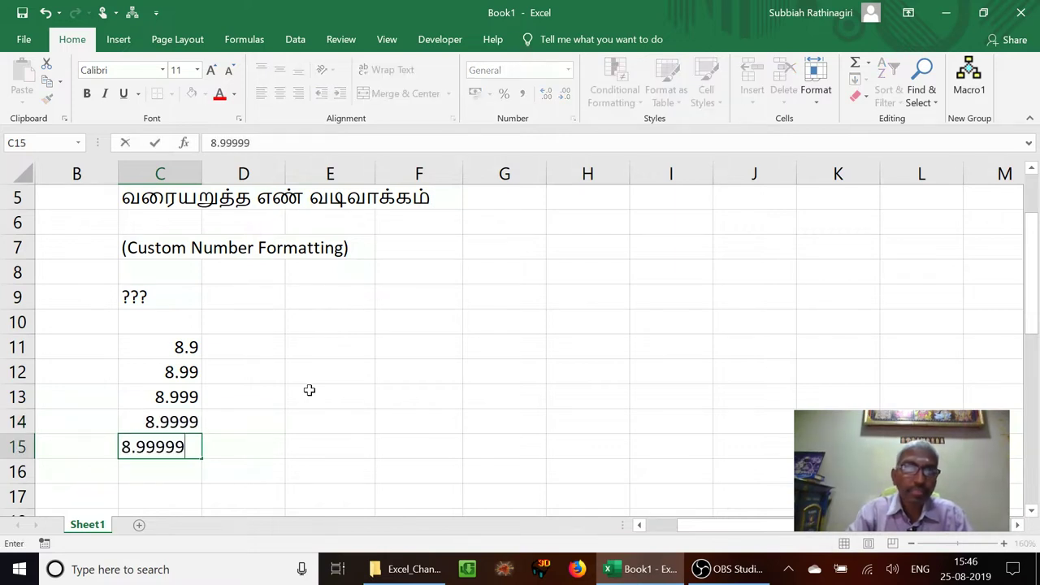
pyautogui.press('Return')
# Add a SUM formula in cell C17 that totals C11:C15.
pyautogui.press('Return')
pyautogui.write('=sum(')
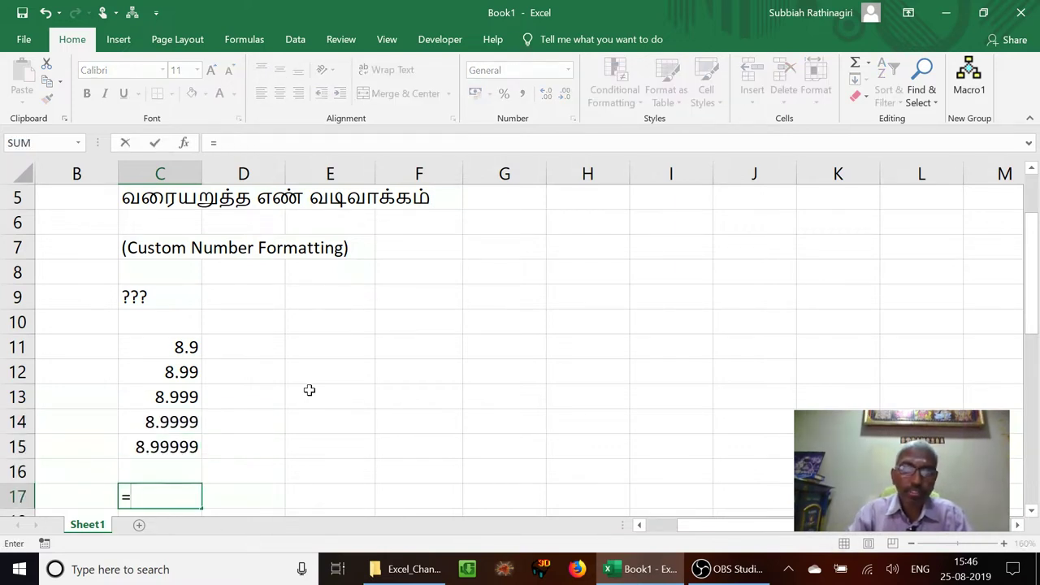
pyautogui.press('Up')
pyautogui.press('Up')
pyautogui.press('Up')
pyautogui.press('Up')
pyautogui.press('Up')
pyautogui.press('Up')
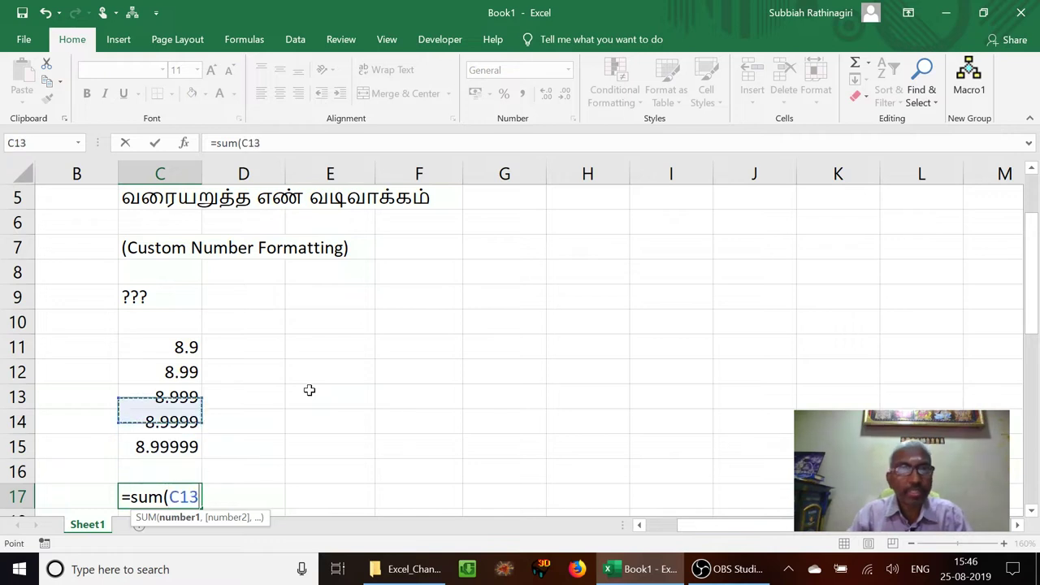
pyautogui.hotkey('shift', 'Down')
pyautogui.hotkey('shift', 'Down')
pyautogui.hotkey('shift', 'Down')
pyautogui.hotkey('shift', 'Down')
pyautogui.press('Return')
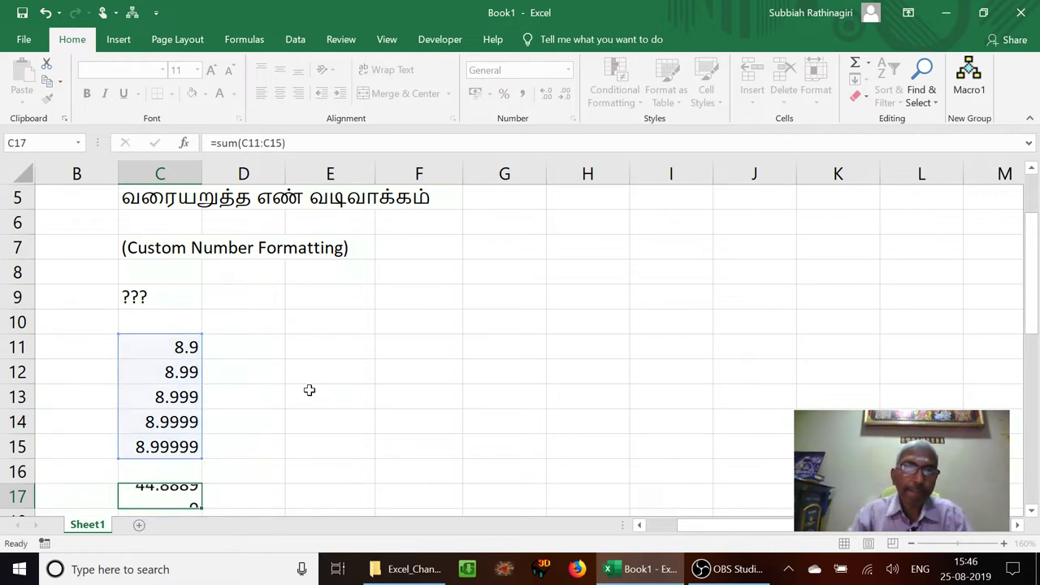
# Copy the numbers and their total in C11:C17 into columns D, E and F of the same rows.
pyautogui.press('Up')
pyautogui.press('Up')
pyautogui.press('Up')
pyautogui.press('Up')
pyautogui.press('Up')
pyautogui.press('Up')
pyautogui.press('Up')
pyautogui.hotkey('shift', 'Down')
pyautogui.hotkey('shift', 'Down')
pyautogui.hotkey('shift', 'Down')
pyautogui.hotkey('shift', 'Down')
pyautogui.hotkey('shift', 'Down')
pyautogui.hotkey('shift', 'Down')
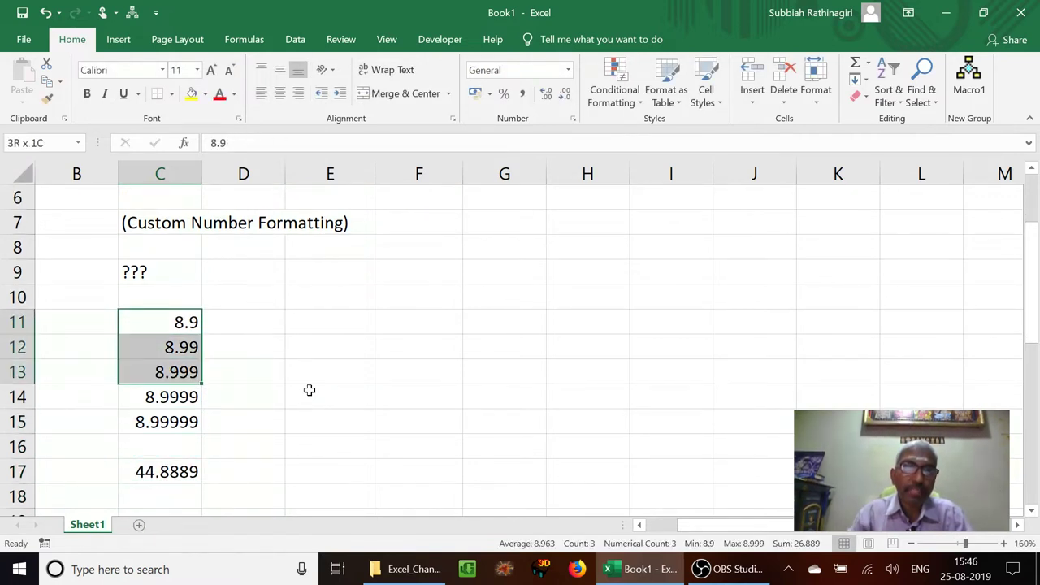
pyautogui.hotkey('ctrl', 'c')
pyautogui.press('Right')
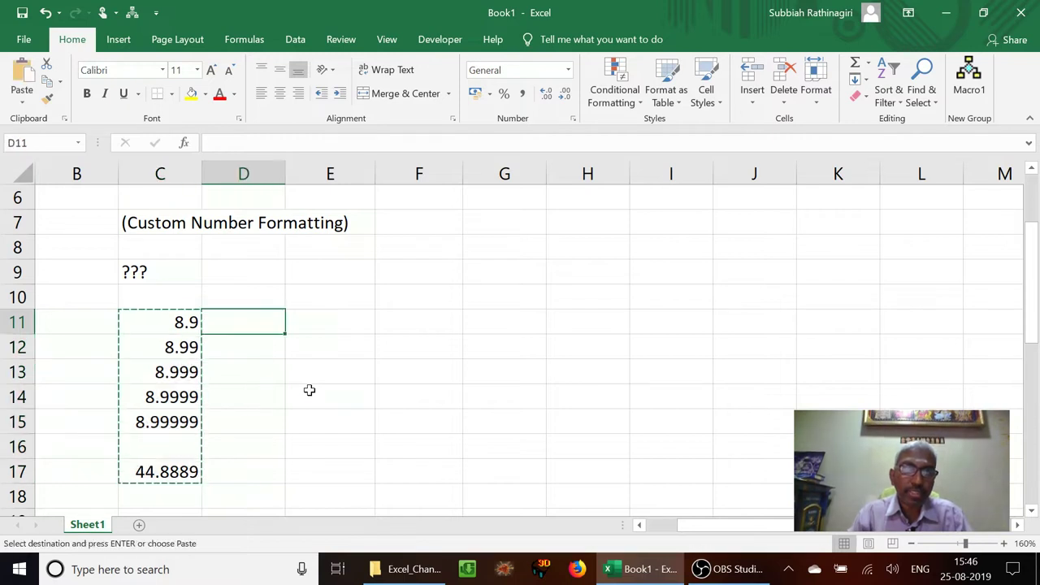
pyautogui.hotkey('shift', 'Right')
pyautogui.hotkey('shift', 'Right')
pyautogui.hotkey('ctrl', 'v')
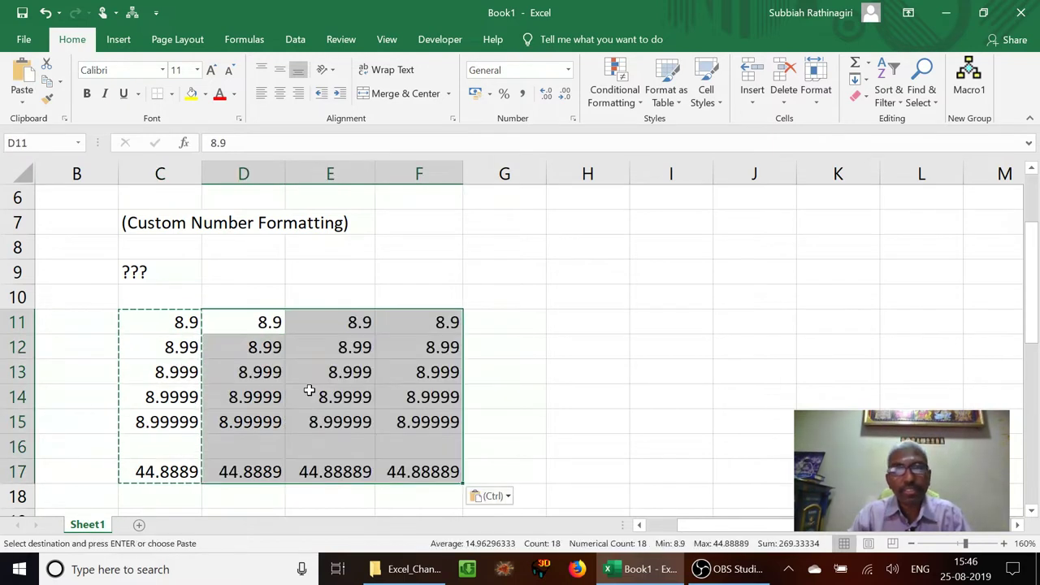
pyautogui.press('Up')
pyautogui.press('Up')
pyautogui.press('Up')
pyautogui.press('Up')
pyautogui.press('Up')
pyautogui.press('Up')
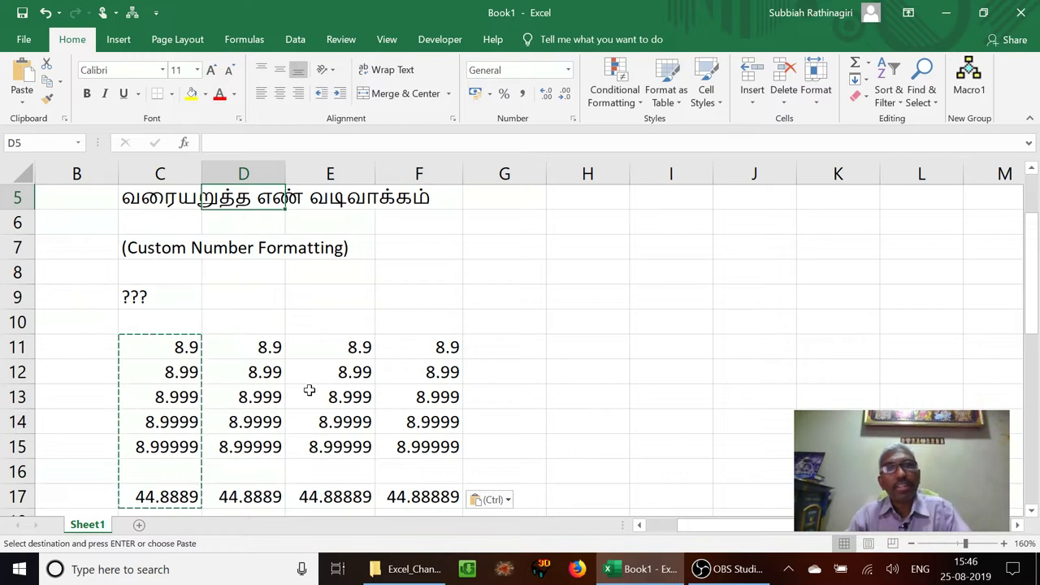
pyautogui.press('Escape')
# Format D11:D17 to show five decimal places.
pyautogui.press('Down')
pyautogui.press('Down')
pyautogui.press('Down')
pyautogui.press('Down')
pyautogui.press('Down')
pyautogui.press('Down')
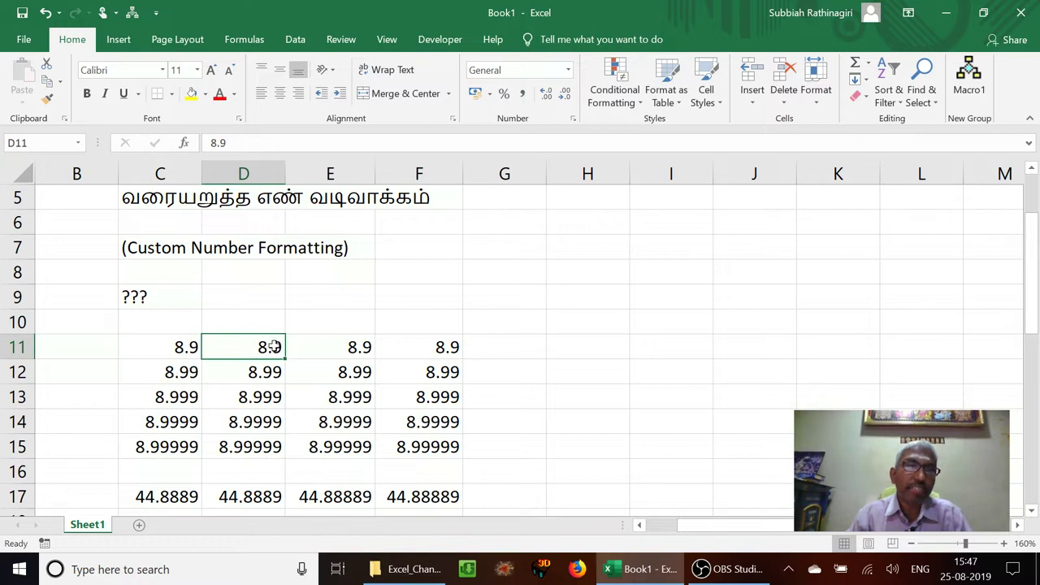
pyautogui.keyDown('shift'); pyautogui.click(254, 502); pyautogui.keyUp('shift')
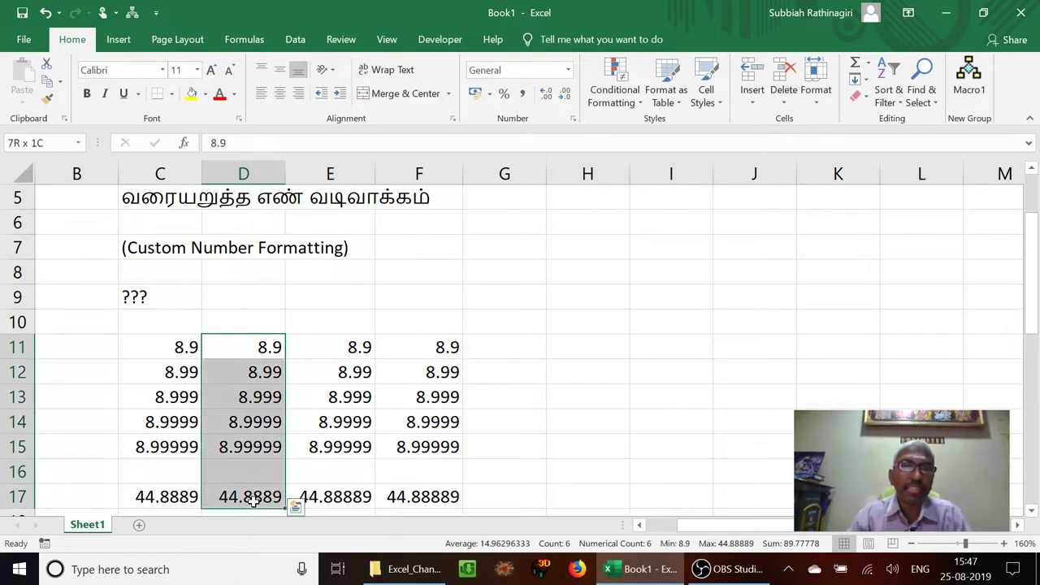
pyautogui.click(545, 98)
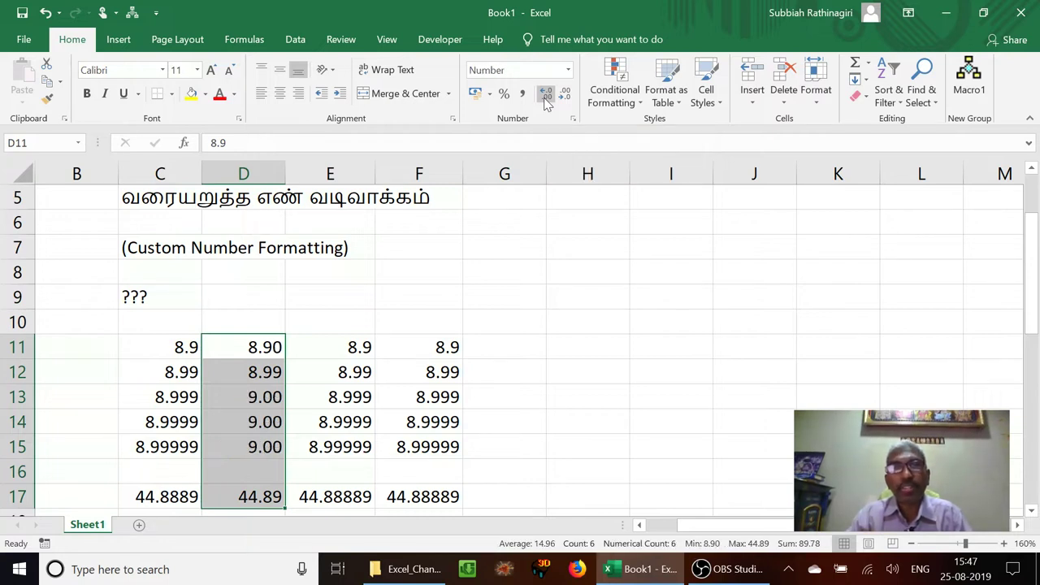
pyautogui.click(545, 98)
pyautogui.click(545, 98)
pyautogui.click(545, 98)
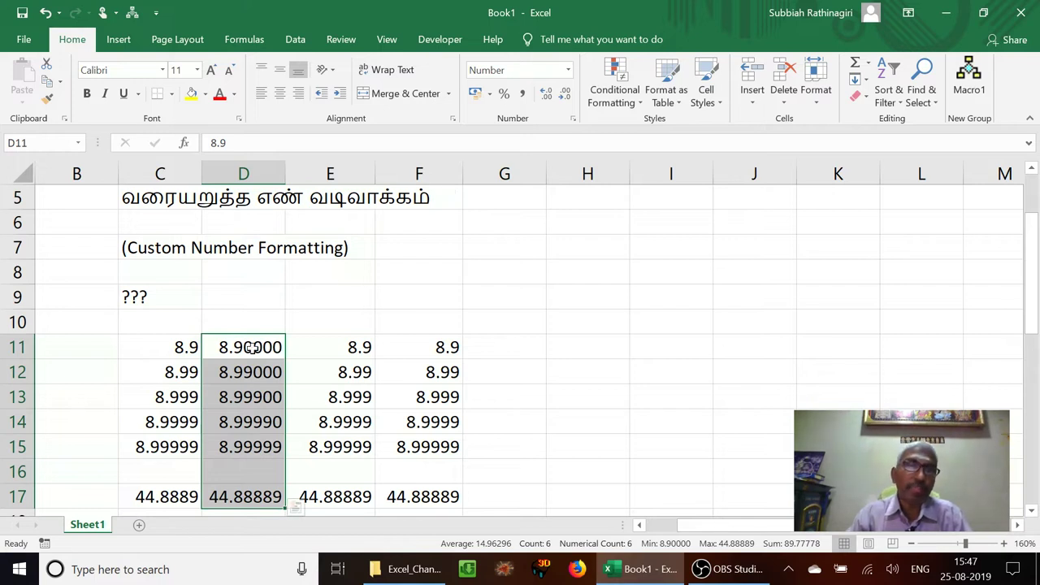
pyautogui.click(239, 395)
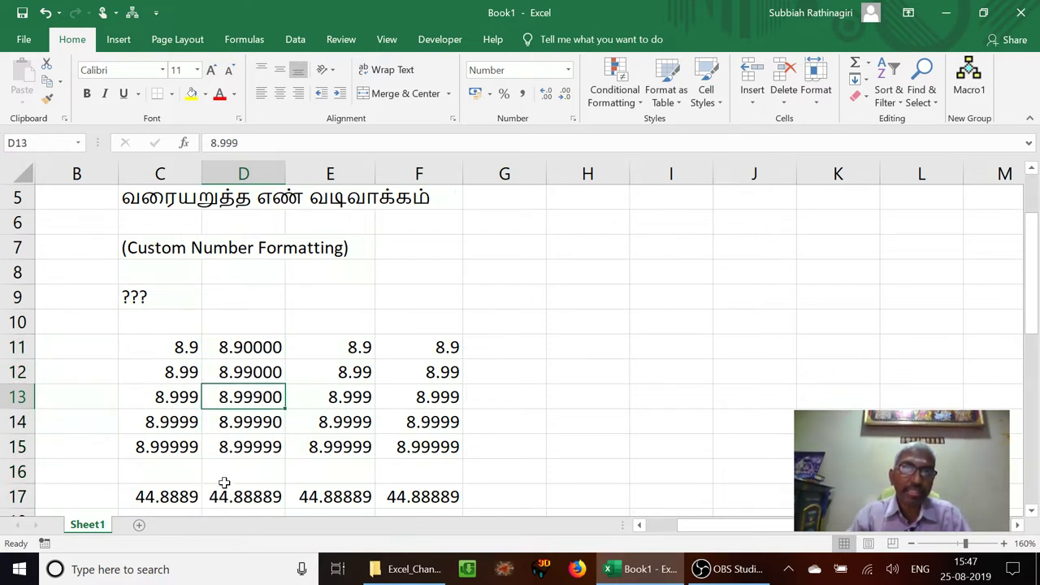
pyautogui.click(234, 348)
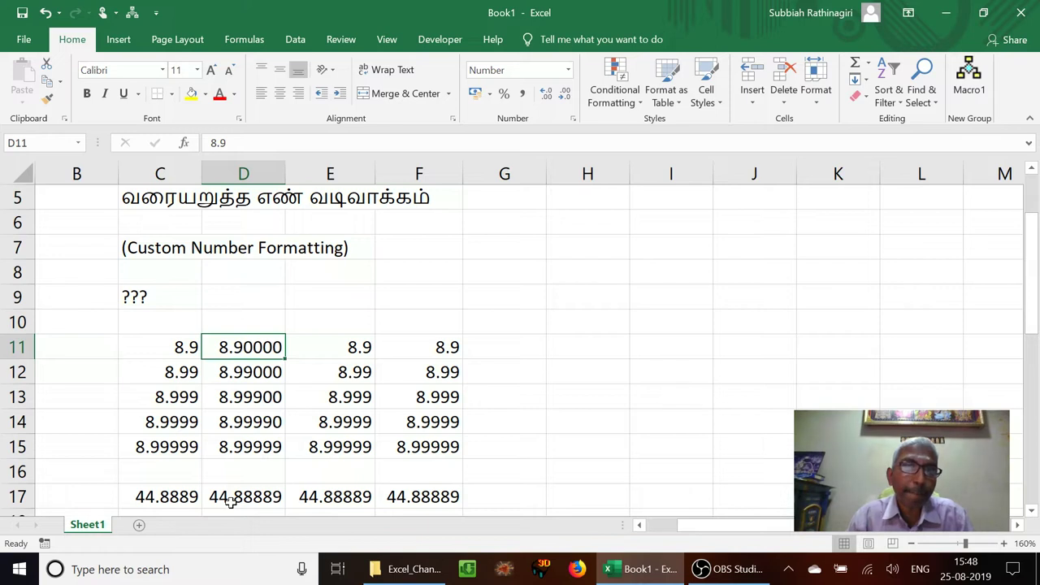
pyautogui.click(320, 348)
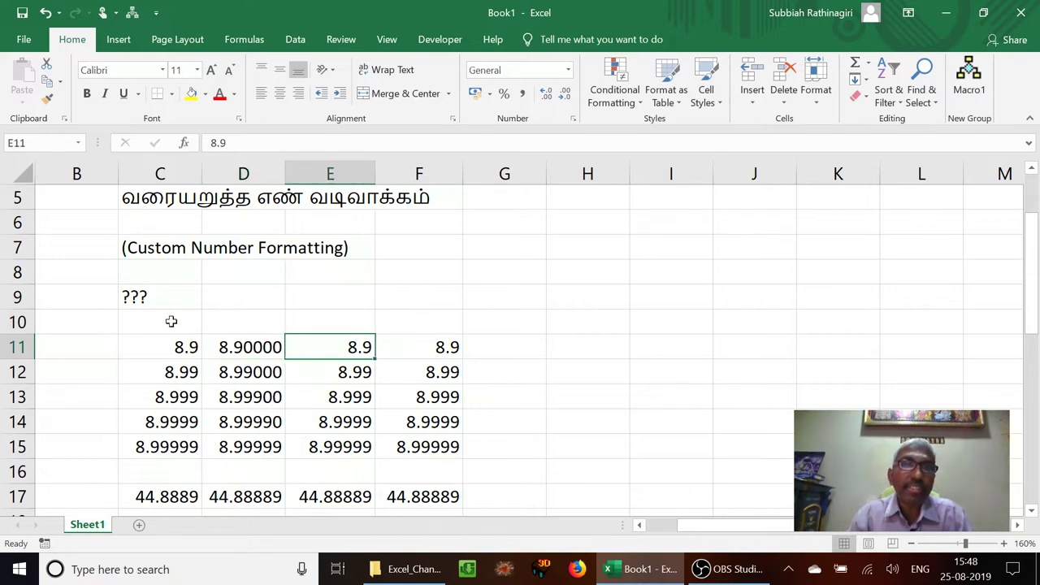
pyautogui.click(161, 298)
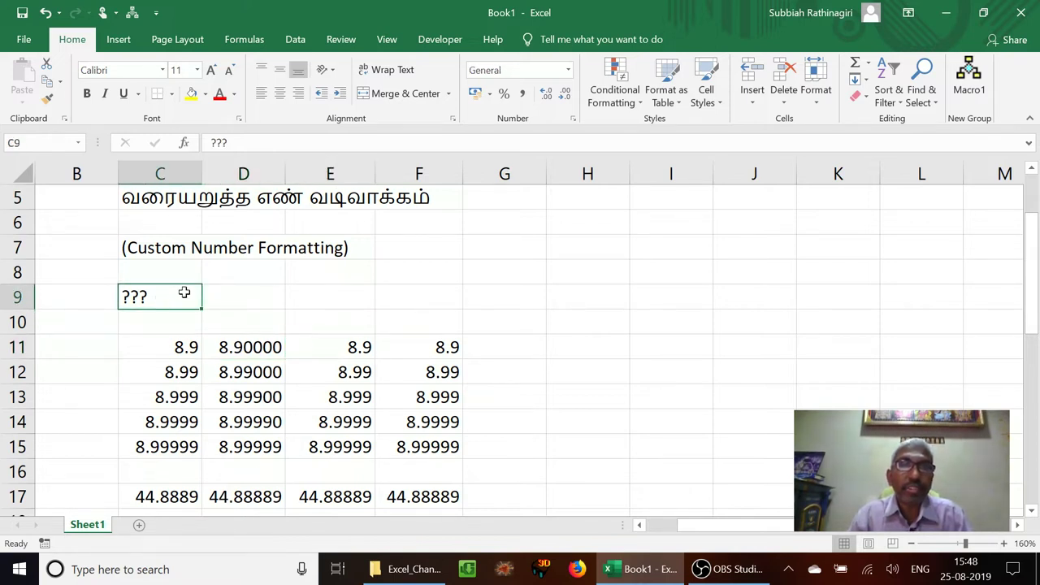
# Enter the format code 0.????? as text in cell E9, above the third number column.
pyautogui.click(314, 298)
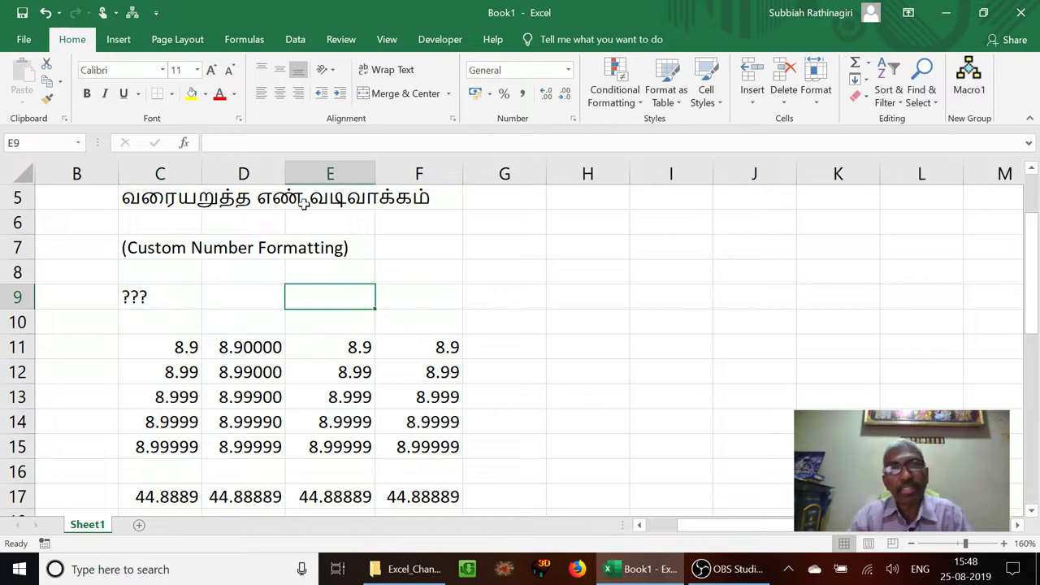
pyautogui.write('0.')
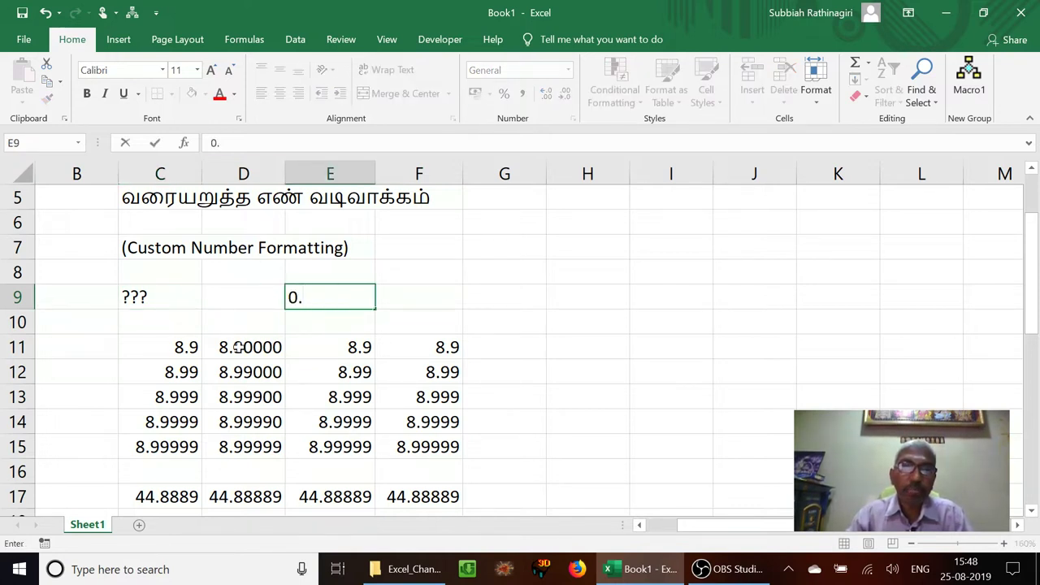
pyautogui.write('?????')
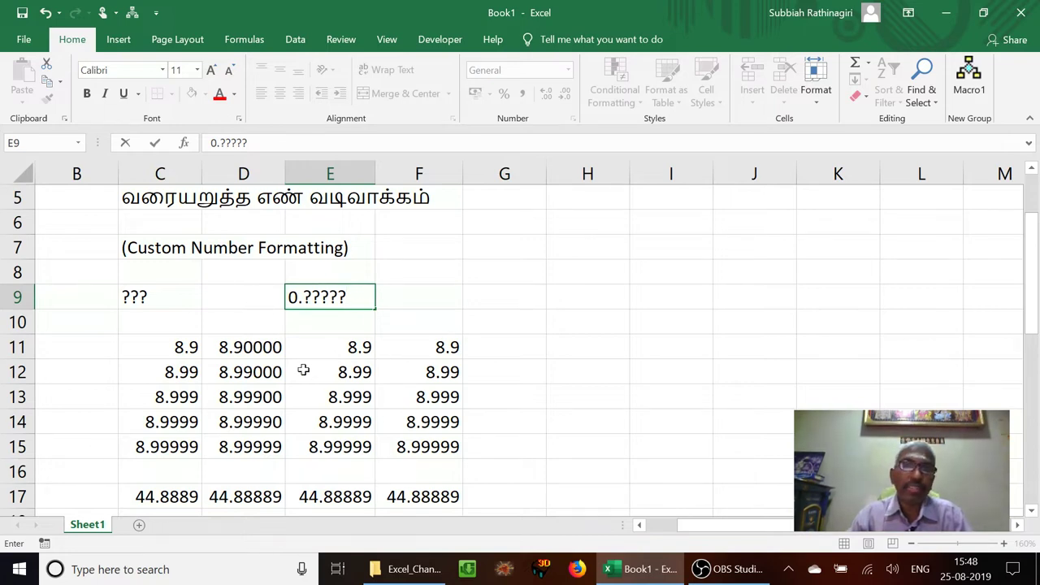
pyautogui.press('Return')
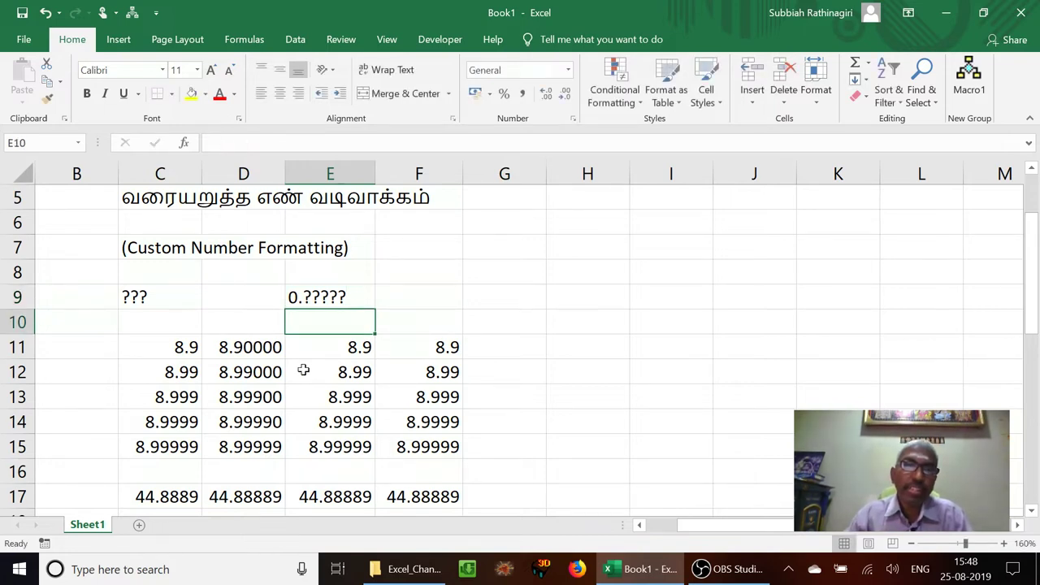
pyautogui.press('Up')
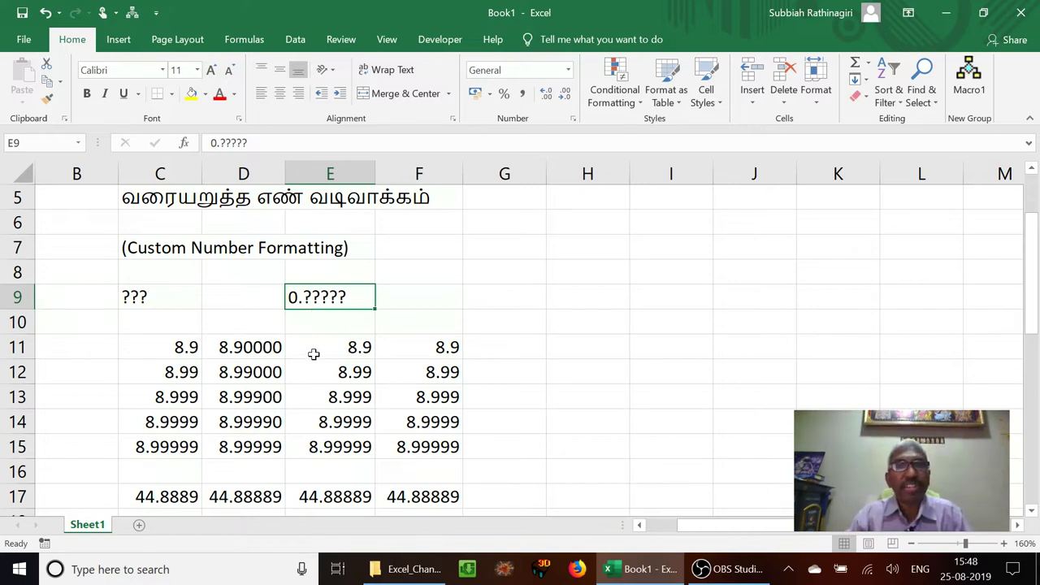
# Apply the custom number format 0.????? to the numbers and total in E11:E17.
pyautogui.click(313, 347)
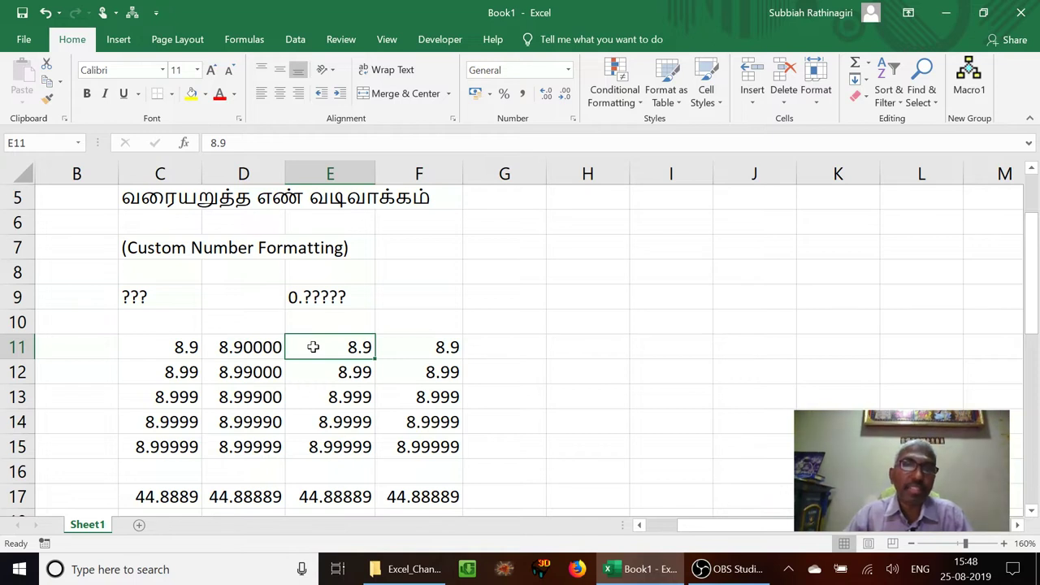
pyautogui.hotkey('shift', 'Down')
pyautogui.hotkey('shift', 'Down')
pyautogui.hotkey('shift', 'Down')
pyautogui.hotkey('shift', 'Down')
pyautogui.hotkey('shift', 'Down')
pyautogui.hotkey('shift', 'Down')
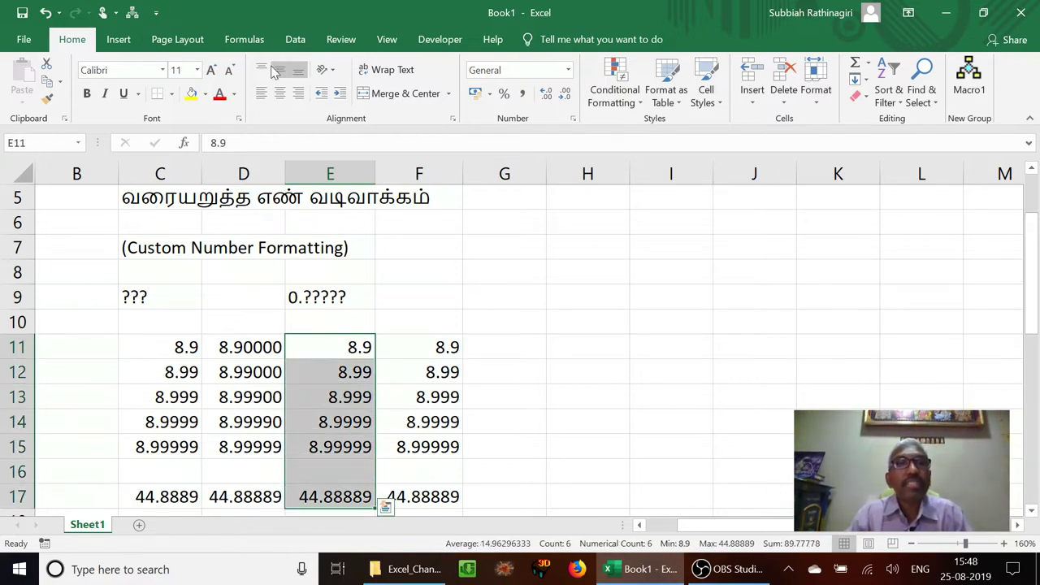
pyautogui.rightClick(298, 348)
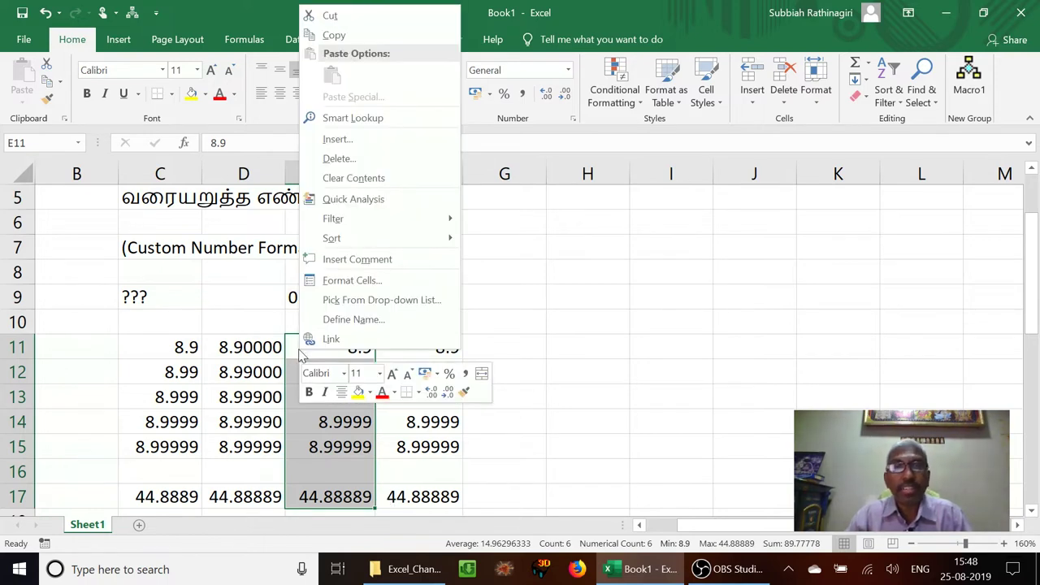
pyautogui.click(347, 281)
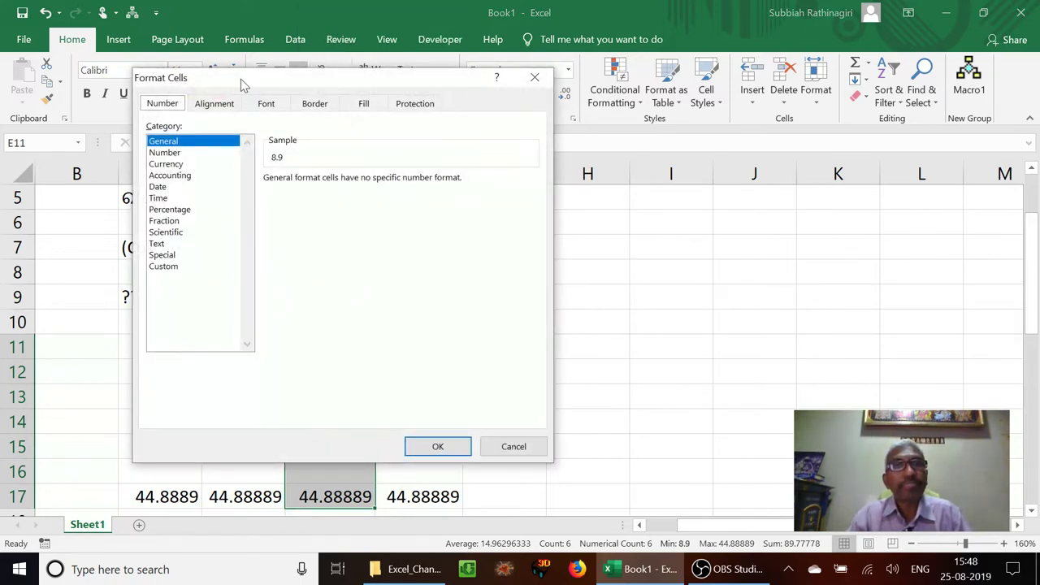
pyautogui.moveTo(240, 79); pyautogui.dragTo(171, 94)
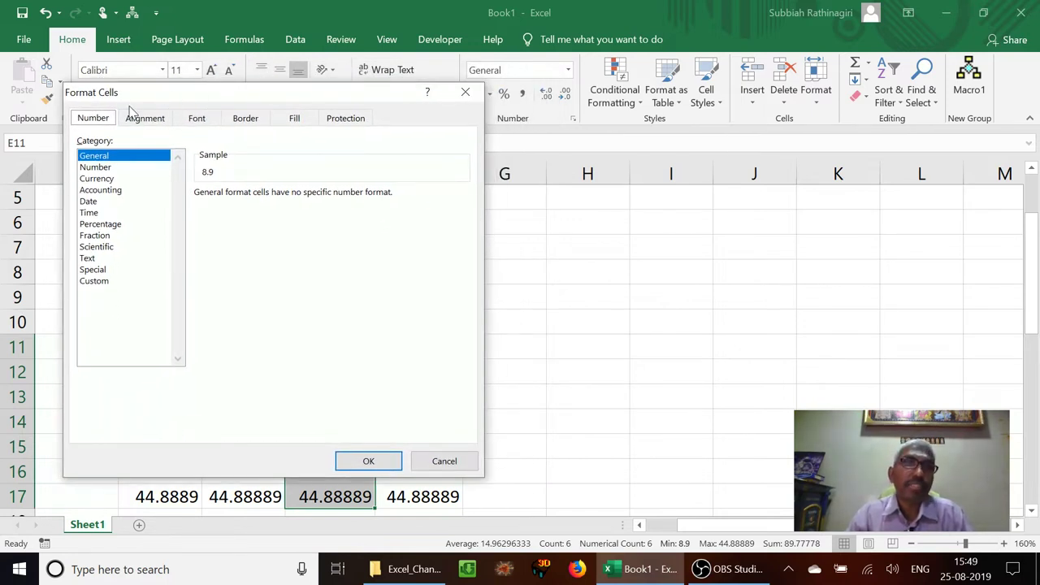
pyautogui.click(97, 282)
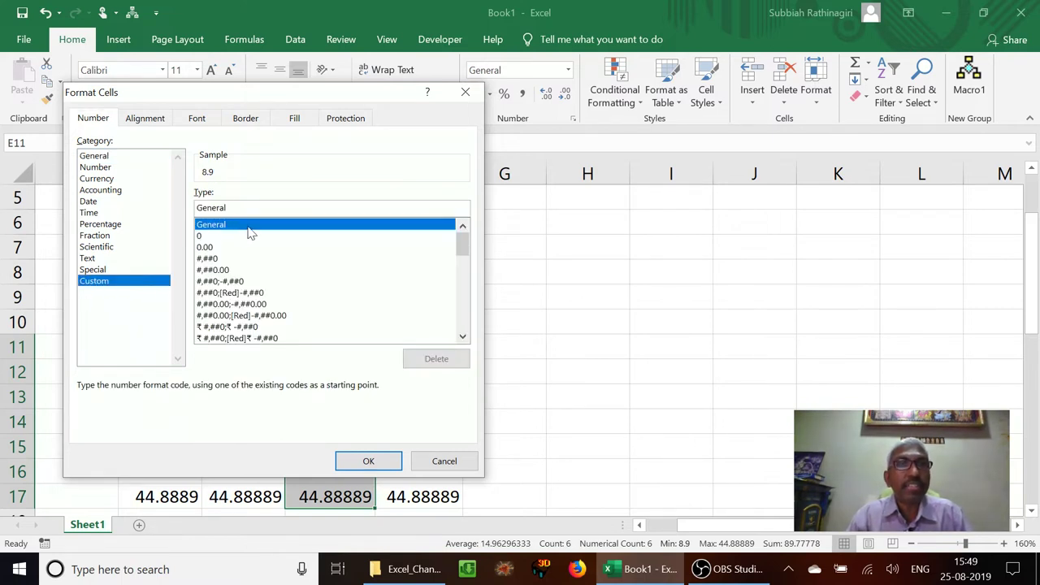
pyautogui.click(227, 207)
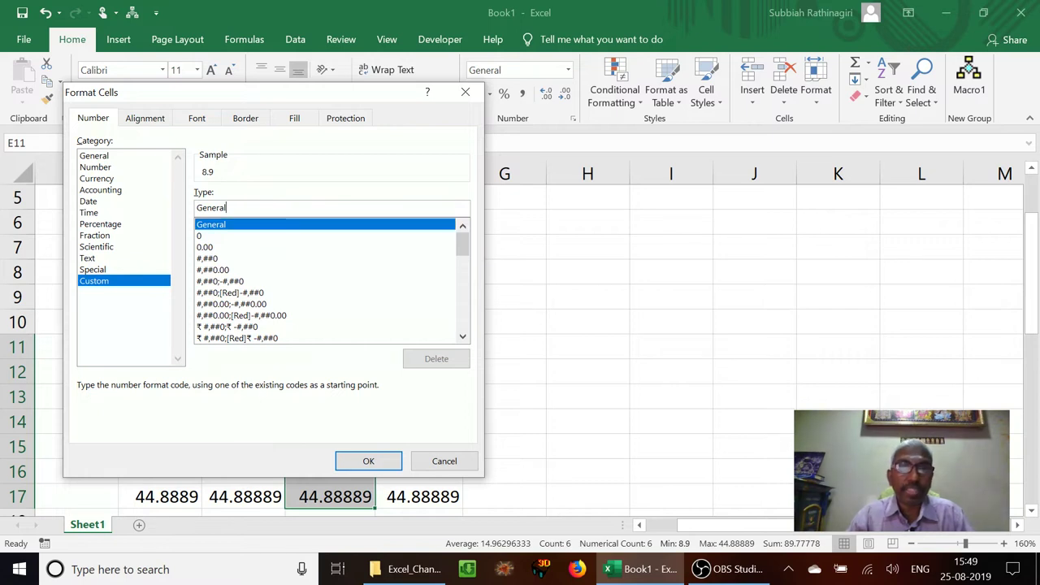
pyautogui.press('BackSpace')
pyautogui.press('BackSpace')
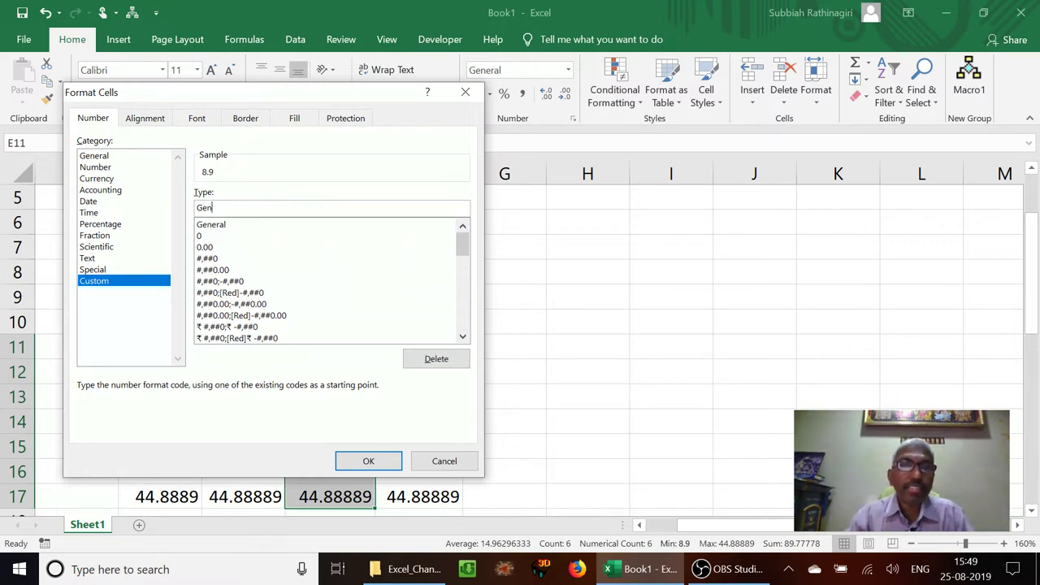
pyautogui.press('BackSpace')
pyautogui.press('BackSpace')
pyautogui.press('BackSpace')
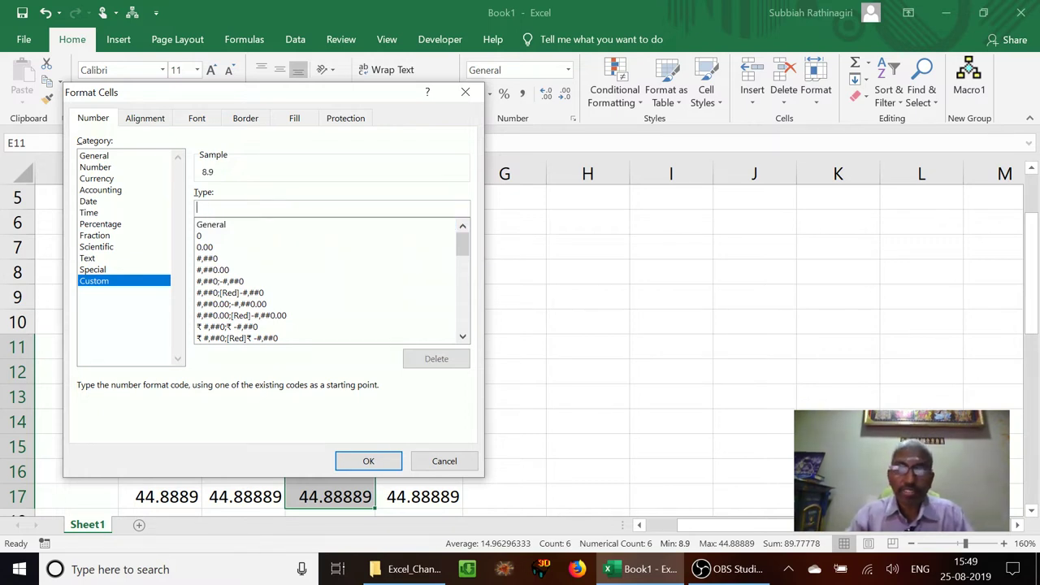
pyautogui.write('0.????')
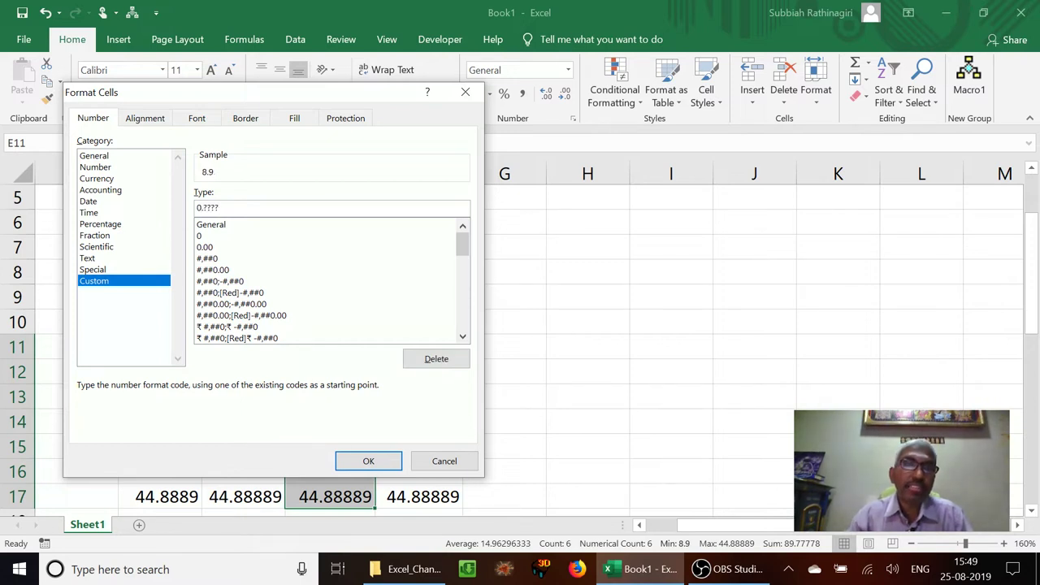
pyautogui.write('?')
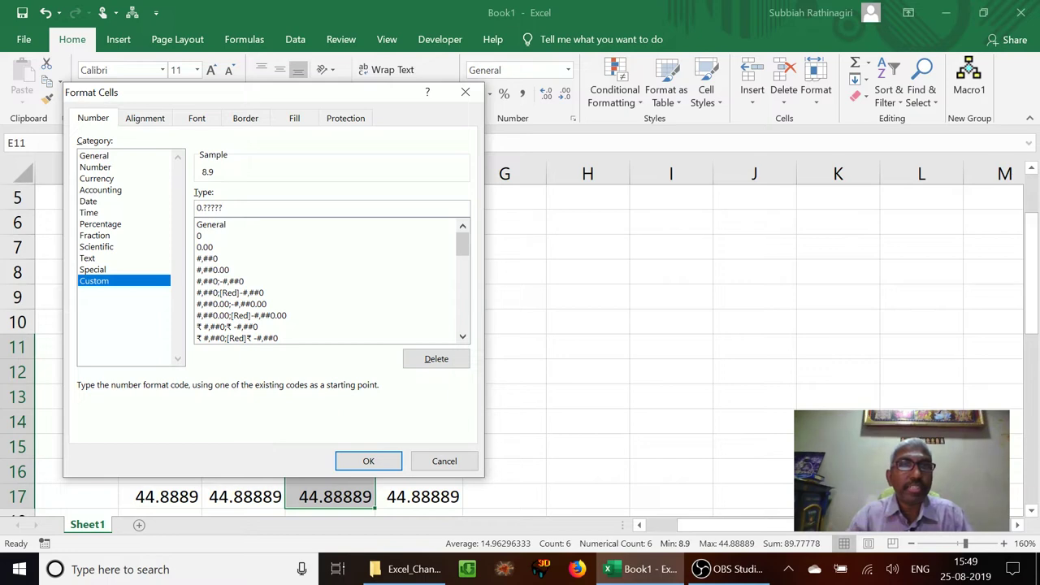
pyautogui.click(368, 461)
pyautogui.moveTo(349, 350); pyautogui.dragTo(348, 371)
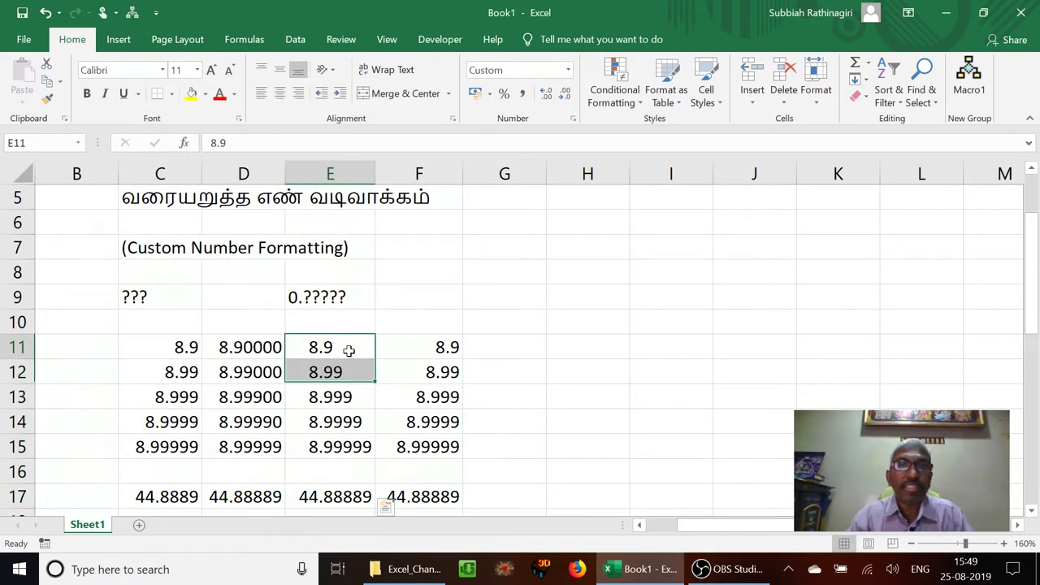
pyautogui.click(348, 349)
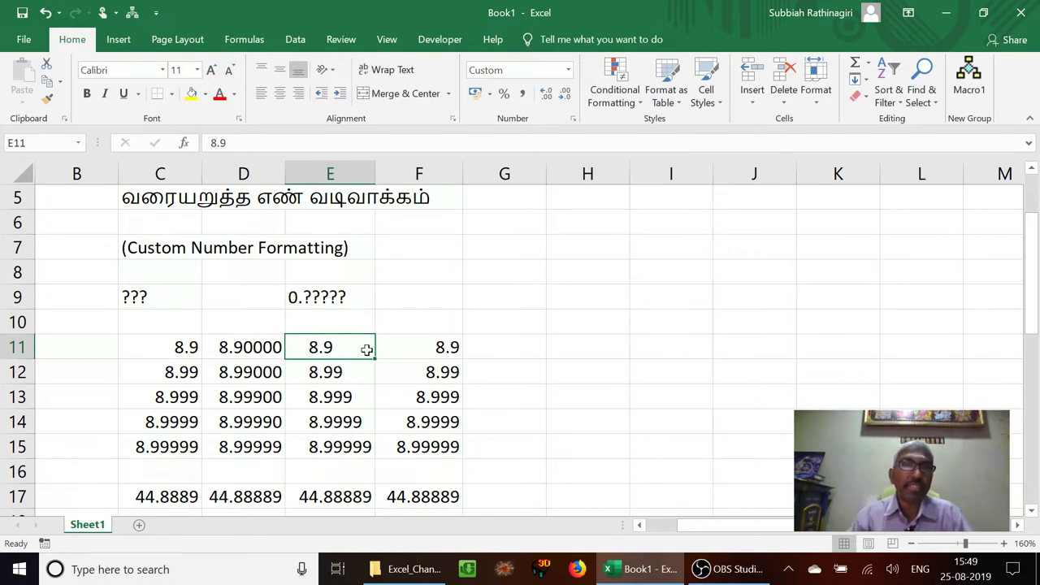
# Enter the format code 0.?? as text in cell F9, above the fourth number column.
pyautogui.click(418, 292)
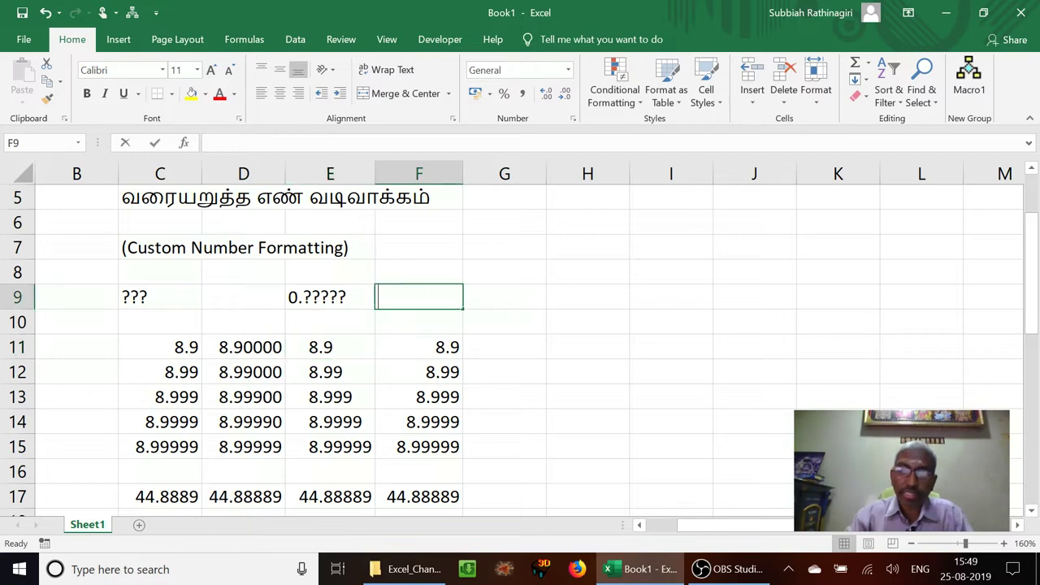
pyautogui.write('0.??')
pyautogui.press('Return')
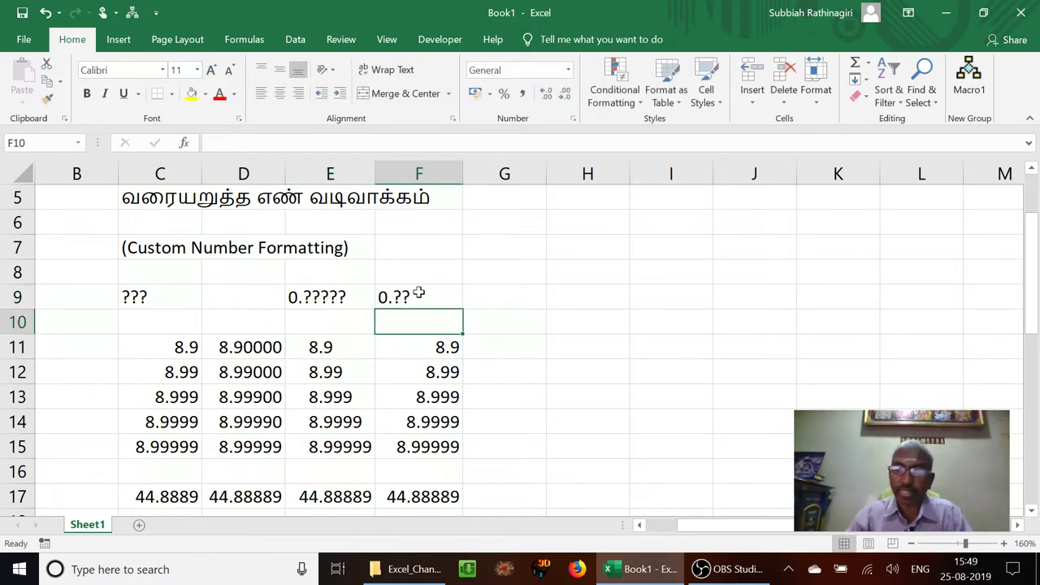
# Apply the custom number format 0.?? to the numbers and total in F11:F17.
pyautogui.press('Down')
pyautogui.hotkey('shift', 'Down')
pyautogui.hotkey('shift', 'Down')
pyautogui.hotkey('shift', 'Down')
pyautogui.hotkey('shift', 'Down')
pyautogui.hotkey('shift', 'Down')
pyautogui.hotkey('shift', 'Down')
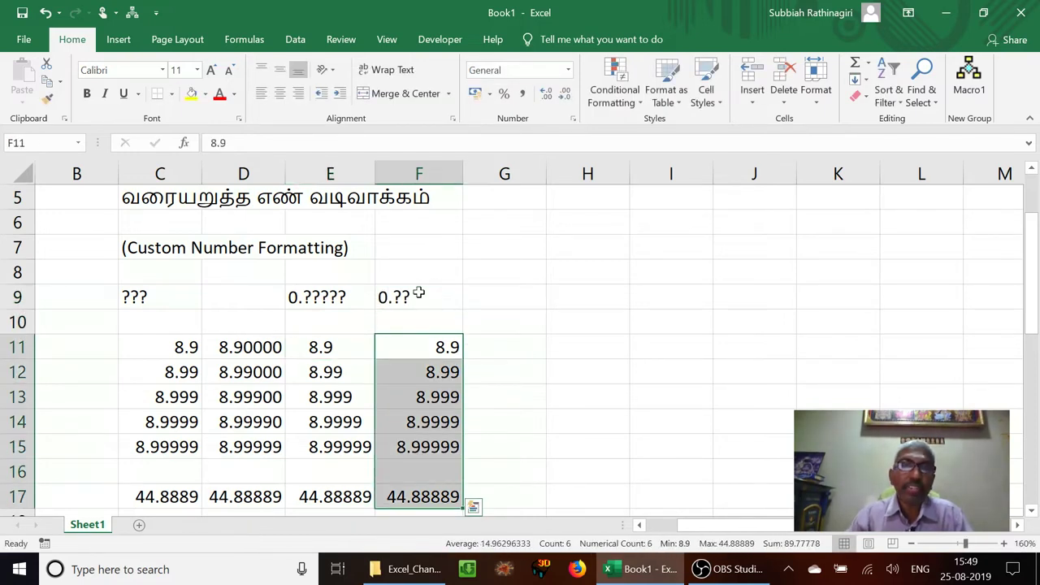
pyautogui.rightClick(394, 362)
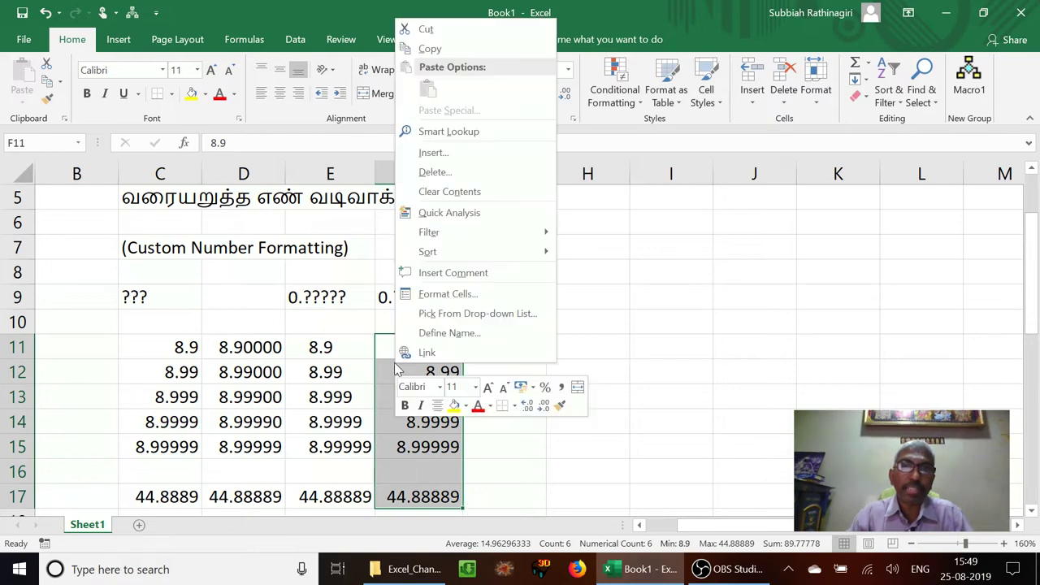
pyautogui.click(419, 301)
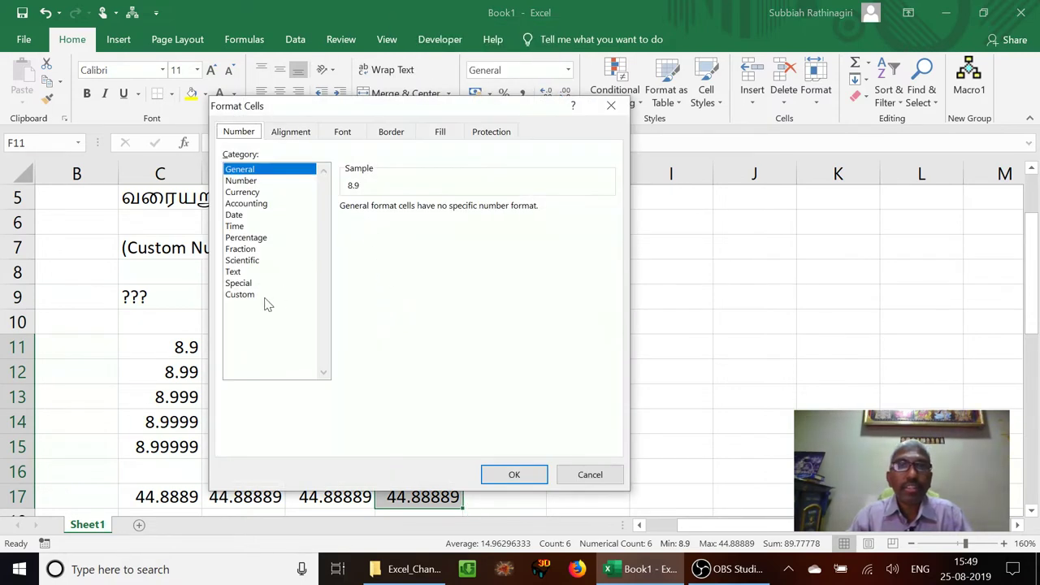
pyautogui.click(257, 296)
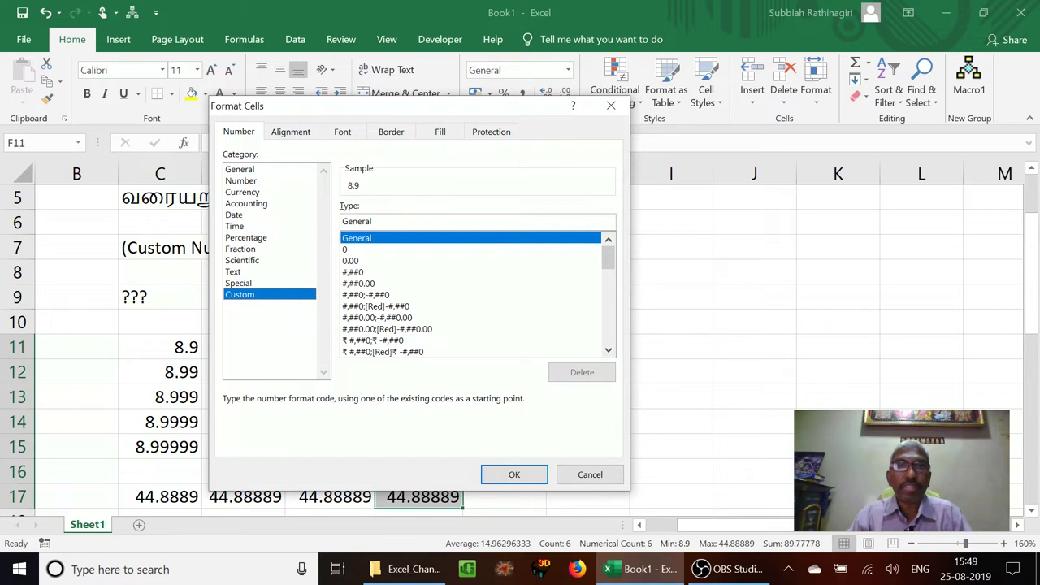
pyautogui.click(372, 221)
pyautogui.press('BackSpace')
pyautogui.press('BackSpace')
pyautogui.press('BackSpace')
pyautogui.press('BackSpace')
pyautogui.press('BackSpace')
pyautogui.press('BackSpace')
pyautogui.press('BackSpace')
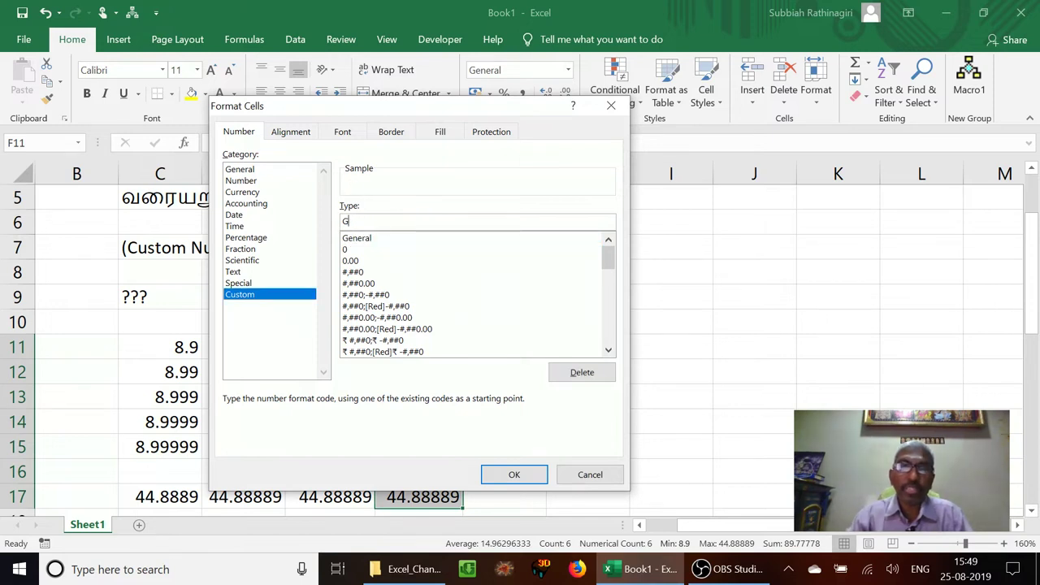
pyautogui.write('0.?')
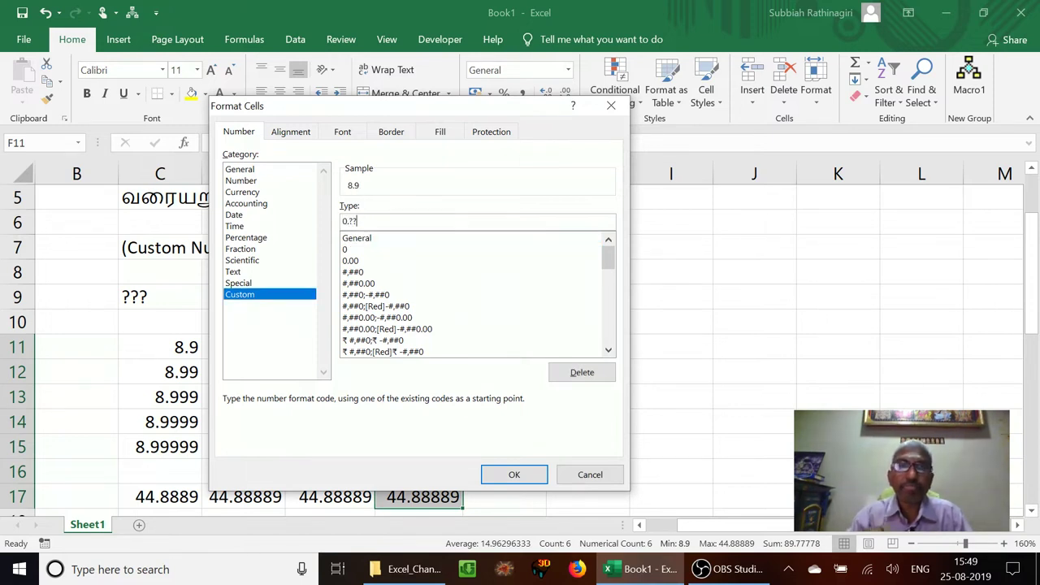
pyautogui.write('?')
pyautogui.click(514, 474)
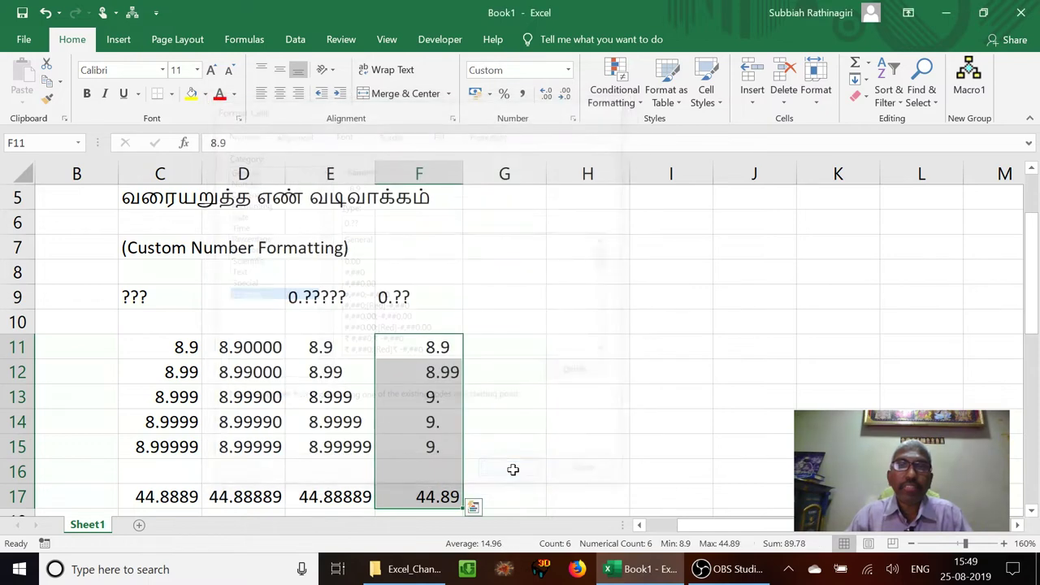
# Replace the value in F13 with 1.235 and the value in F14 with 1.234.
pyautogui.click(452, 399)
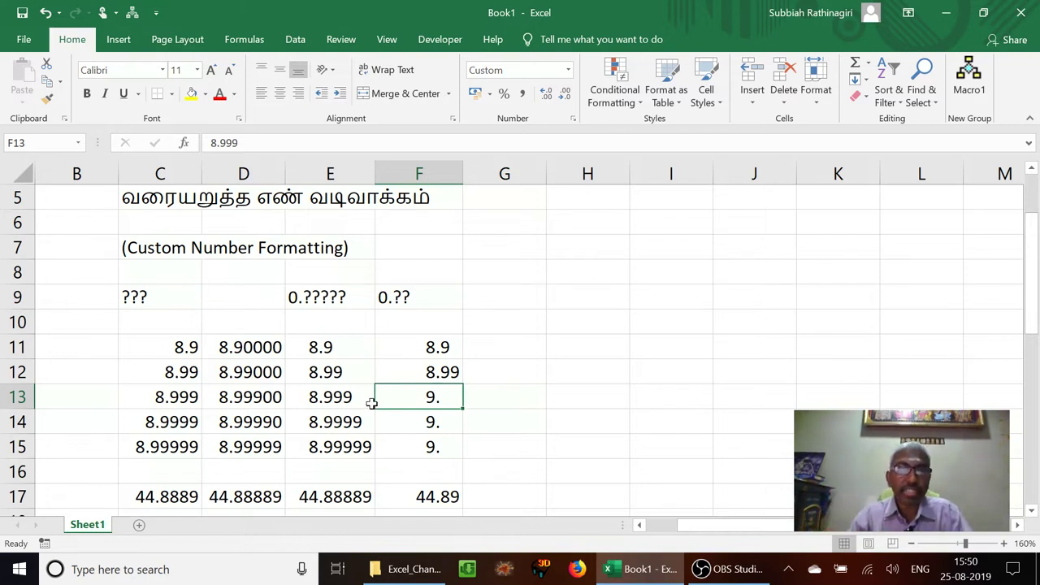
pyautogui.write('1.2')
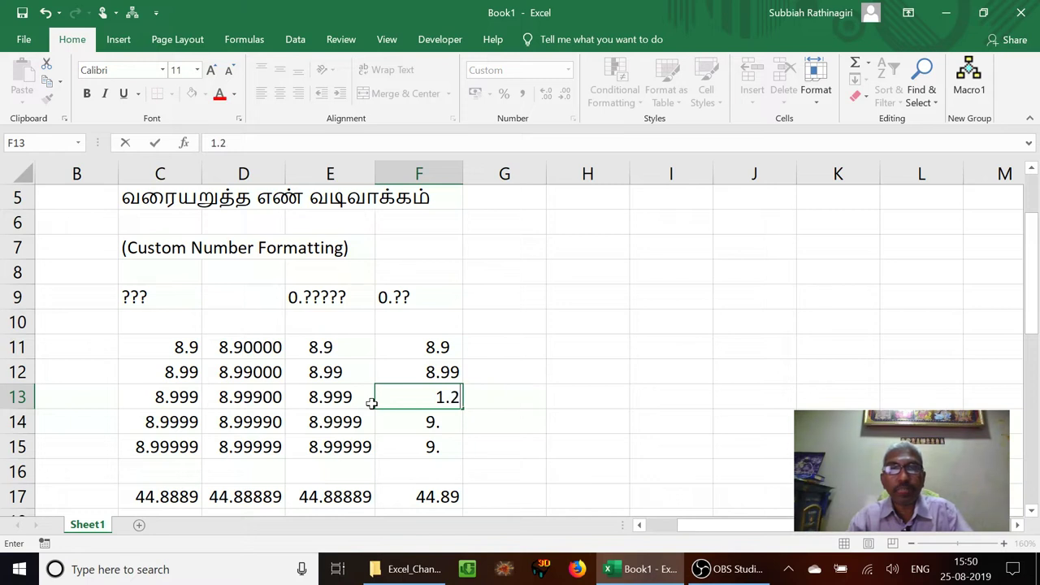
pyautogui.write('35')
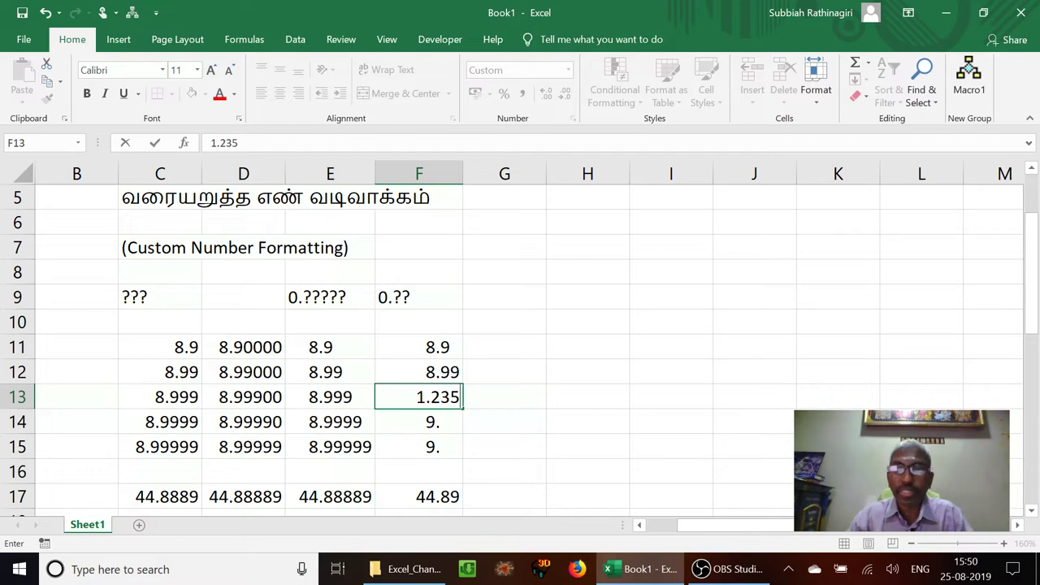
pyautogui.press('Return')
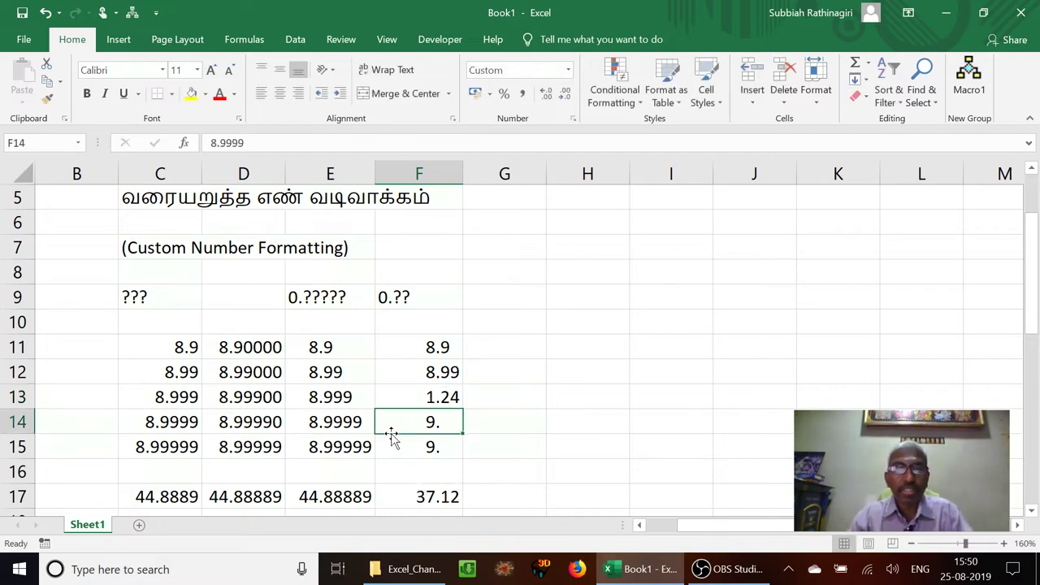
pyautogui.write('1.23')
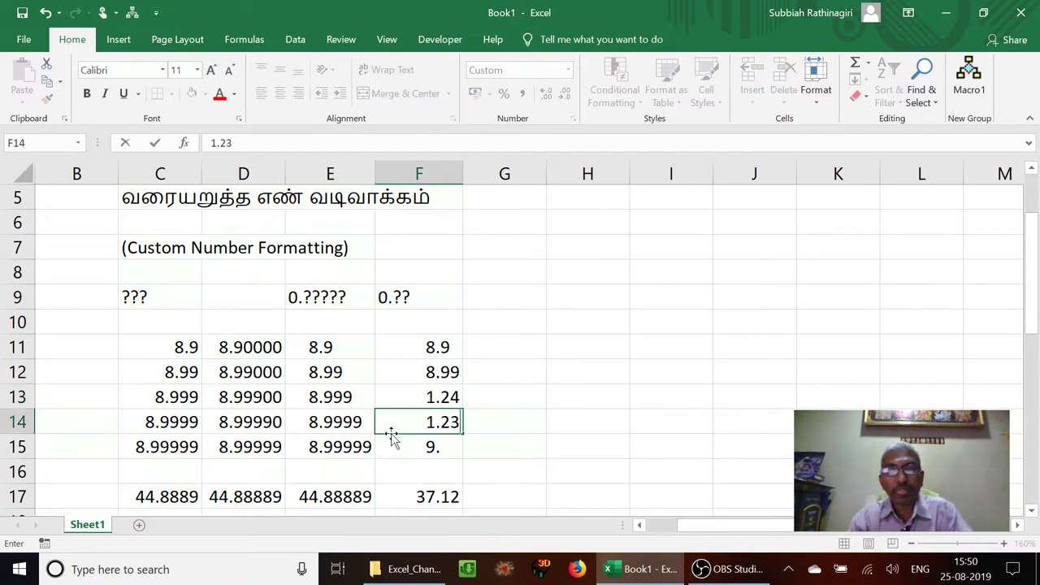
pyautogui.write('4')
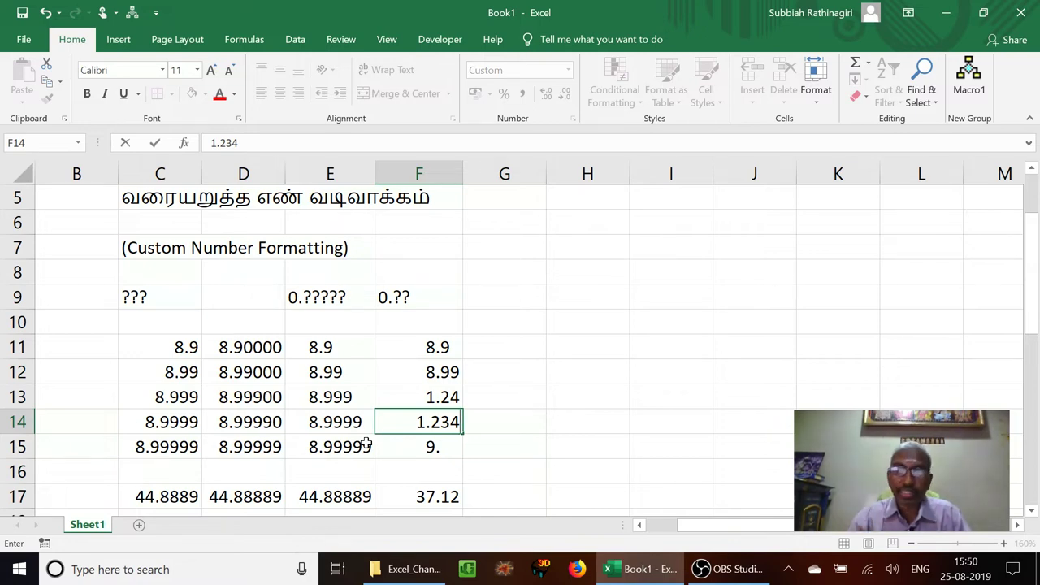
pyautogui.press('Return')
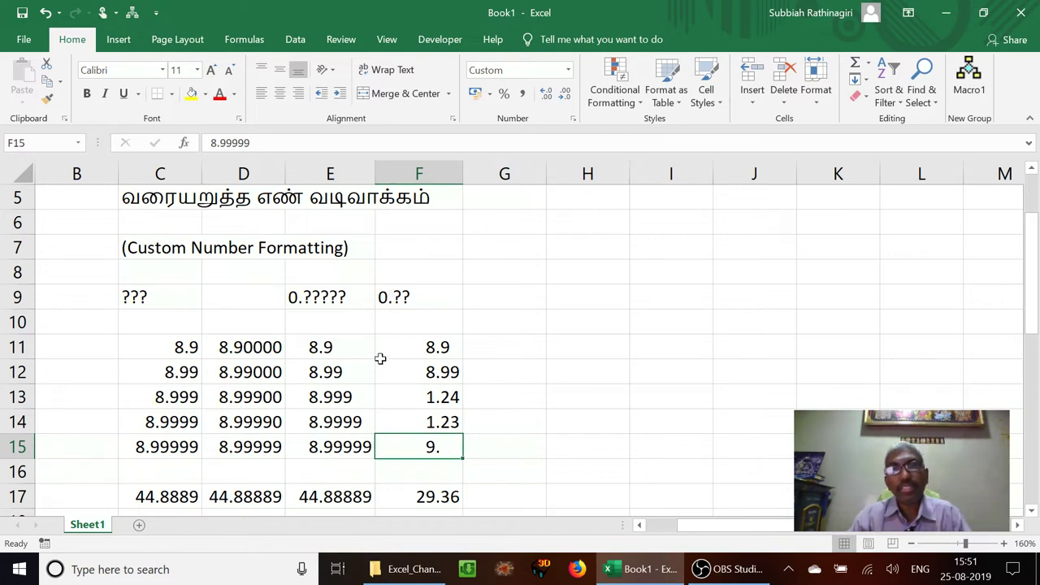
pyautogui.click(290, 379)
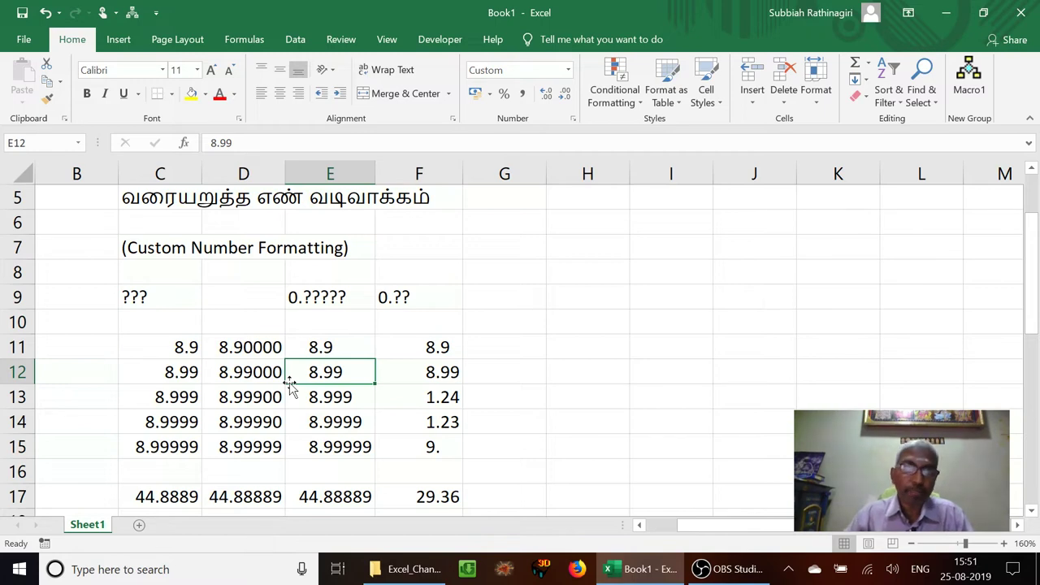
pyautogui.press('Down')
pyautogui.press('Down')
pyautogui.press('Down')
pyautogui.press('Down')
pyautogui.press('Down')
pyautogui.press('Down')
pyautogui.press('Down')
pyautogui.press('Down')
pyautogui.press('Down')
pyautogui.press('Down')
pyautogui.press('Down')
pyautogui.press('Down')
pyautogui.press('Down')
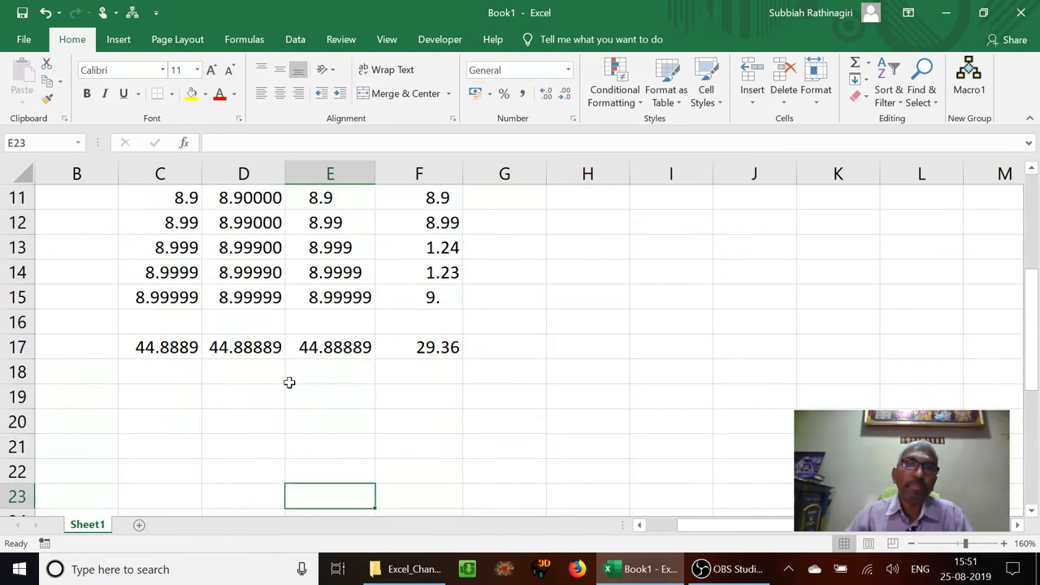
pyautogui.press('Down')
pyautogui.press('Up')
pyautogui.press('Up')
pyautogui.press('Up')
pyautogui.press('Up')
pyautogui.press('Up')
pyautogui.press('Up')
pyautogui.press('Up')
pyautogui.press('Up')
pyautogui.press('Up')
pyautogui.press('Up')
pyautogui.press('Up')
pyautogui.press('Up')
pyautogui.press('Up')
pyautogui.press('Up')
pyautogui.press('Up')
pyautogui.press('Up')
pyautogui.press('Up')
pyautogui.press('Up')
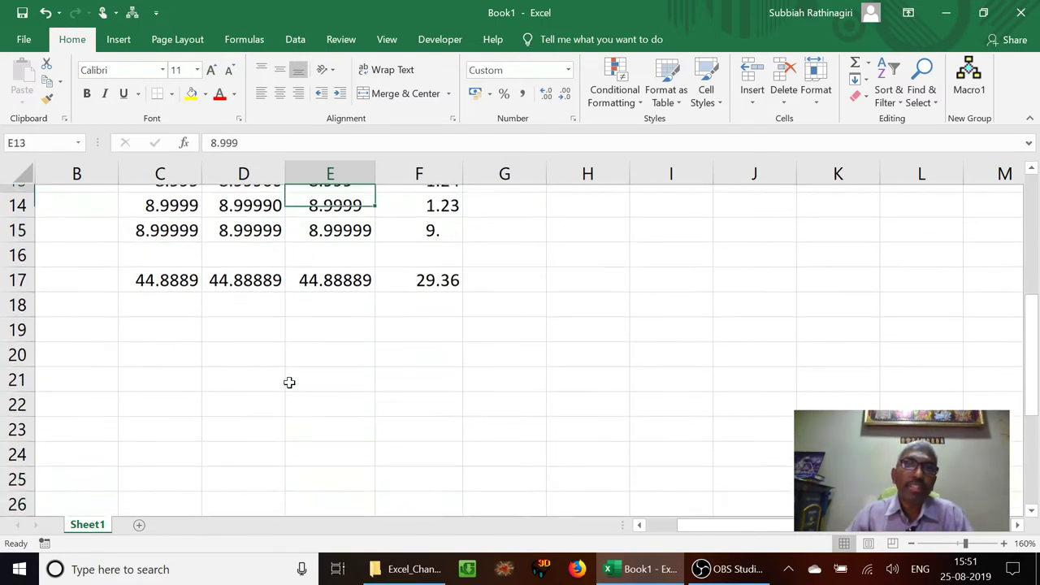
pyautogui.press('Down')
pyautogui.press('Down')
pyautogui.press('Right')
pyautogui.press('Right')
pyautogui.press('Down')
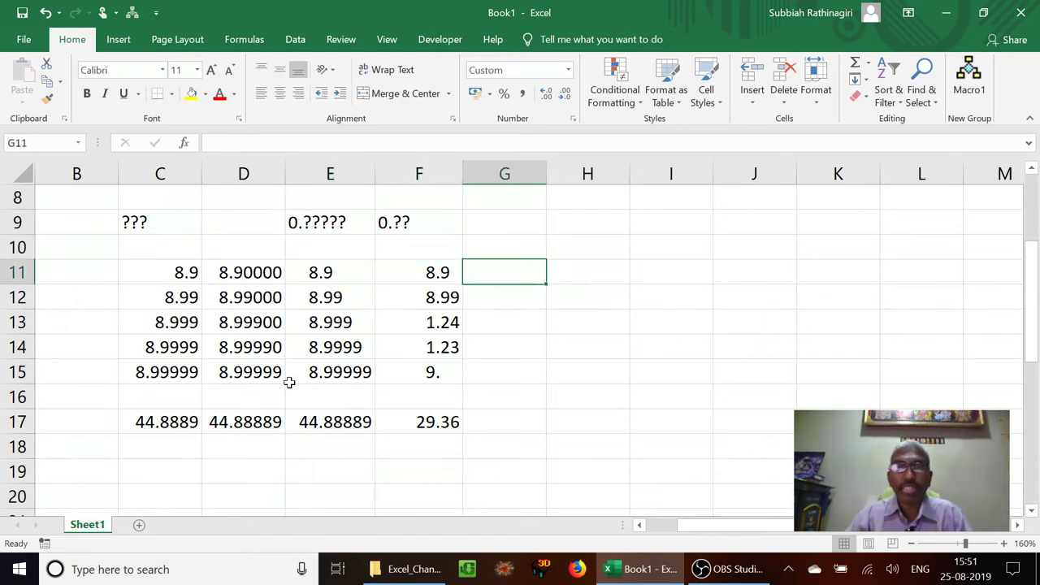
pyautogui.press('Down')
pyautogui.press('Down')
pyautogui.press('Down')
pyautogui.press('Down')
pyautogui.press('Down')
pyautogui.press('Down')
pyautogui.press('Down')
pyautogui.press('Down')
pyautogui.press('Down')
pyautogui.press('Down')
pyautogui.press('Down')
pyautogui.press('Down')
pyautogui.press('Down')
pyautogui.press('Down')
pyautogui.press('Down')
pyautogui.press('Down')
pyautogui.press('Down')
pyautogui.press('Down')
pyautogui.press('Down')
pyautogui.press('Down')
pyautogui.press('Down')
pyautogui.press('Down')
pyautogui.press('Down')
pyautogui.press('Left')
pyautogui.press('Left')
pyautogui.press('Left')
pyautogui.press('Left')
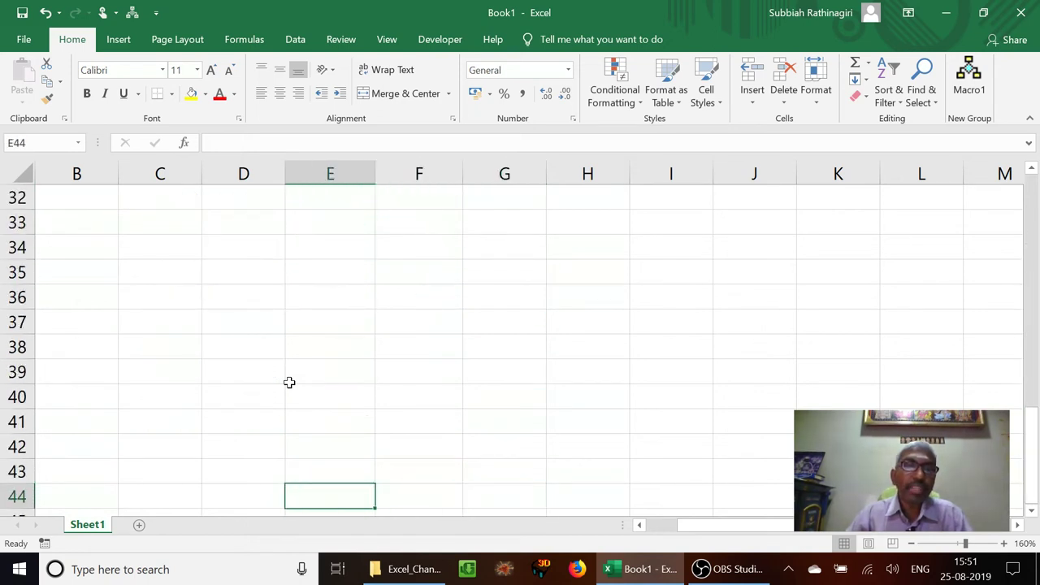
pyautogui.press('Up')
pyautogui.press('Up')
pyautogui.press('Up')
pyautogui.press('Up')
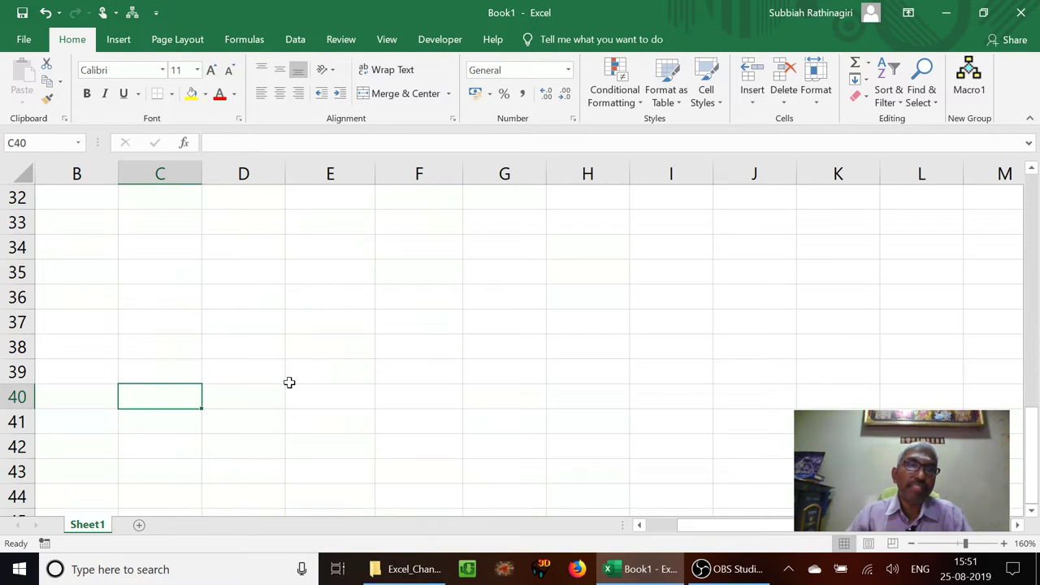
# Enter the values 5.25, 1.33 and 2.17 in cells C38 to C40.
pyautogui.press('Right')
pyautogui.press('Up')
pyautogui.press('Left')
pyautogui.press('Up')
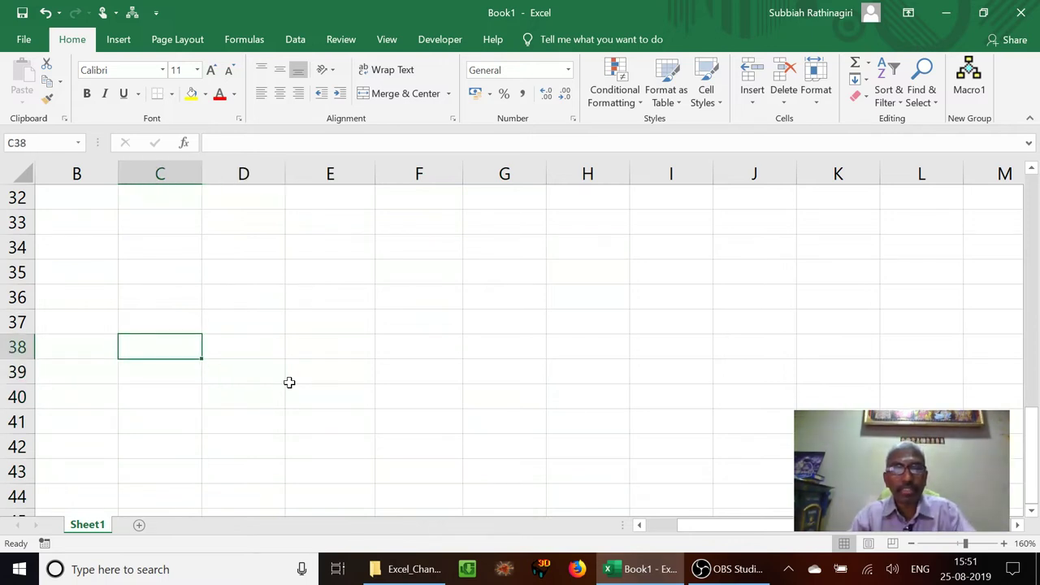
pyautogui.write('5.25')
pyautogui.press('Return')
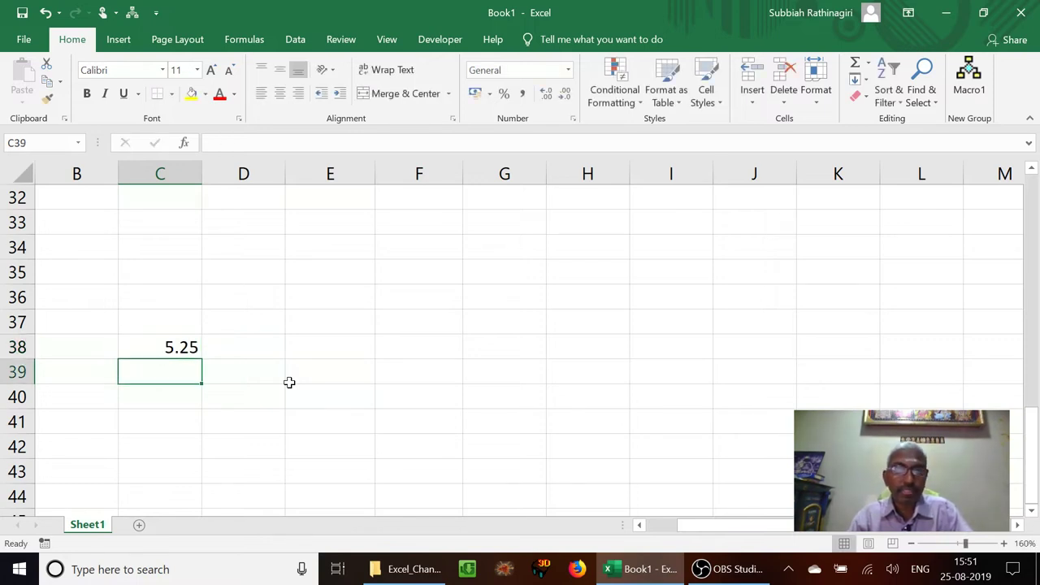
pyautogui.write('1.33')
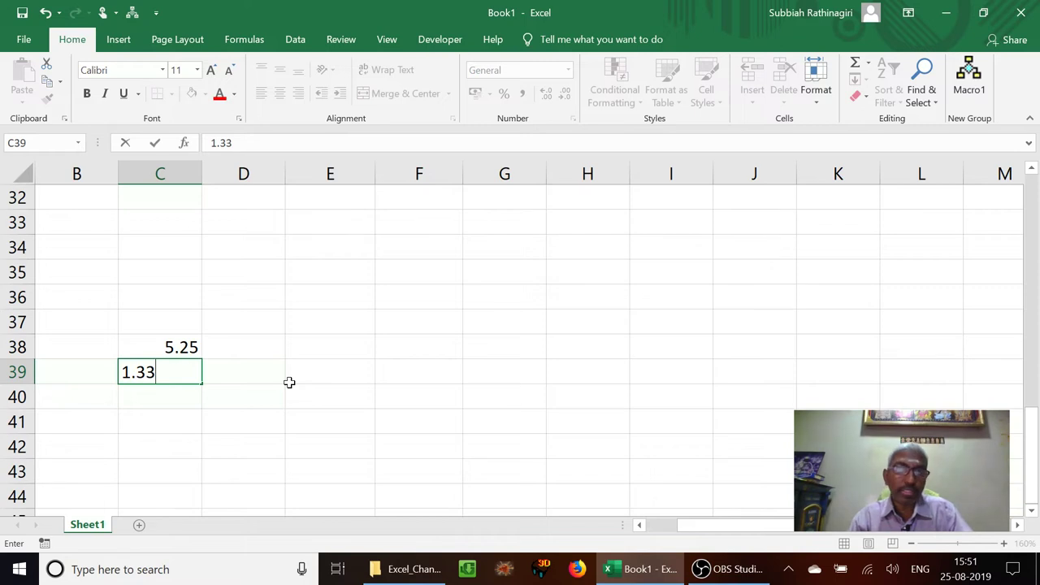
pyautogui.press('Return')
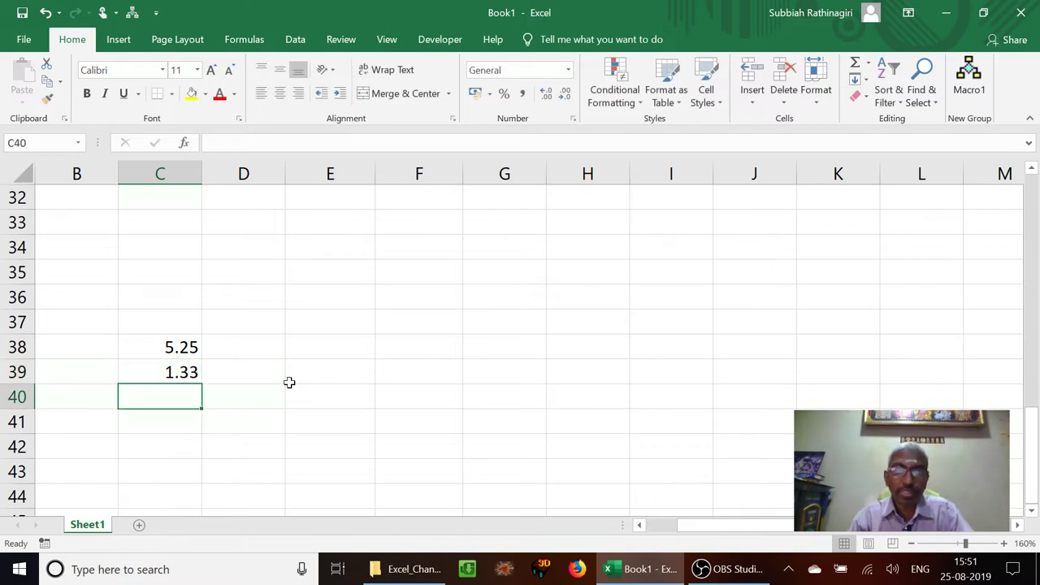
pyautogui.write('2.17')
pyautogui.press('Return')
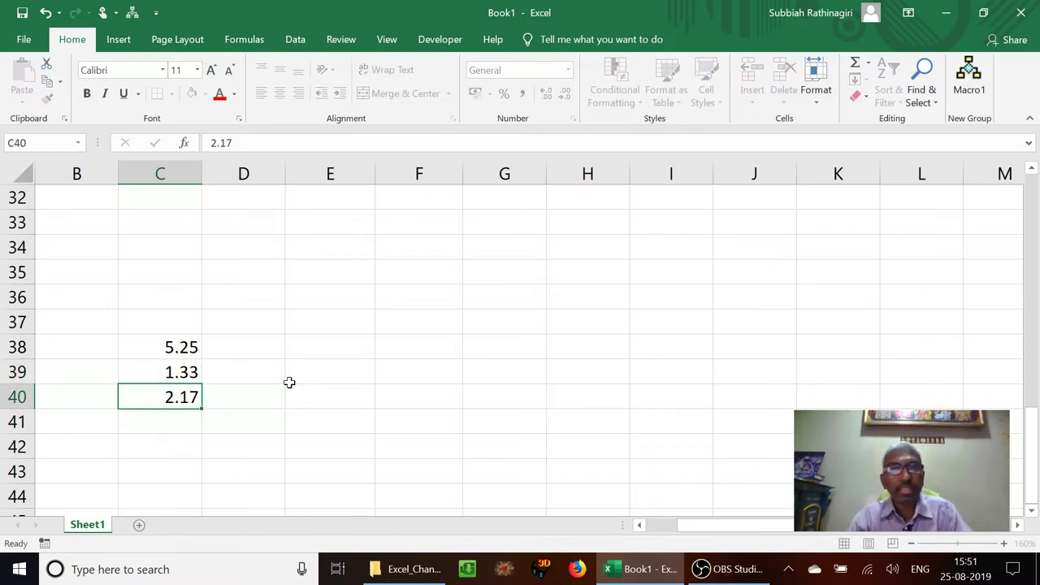
# Review the three decimal values in C38:C40 one by one.
pyautogui.press('Up')
pyautogui.press('Up')
pyautogui.press('Up')
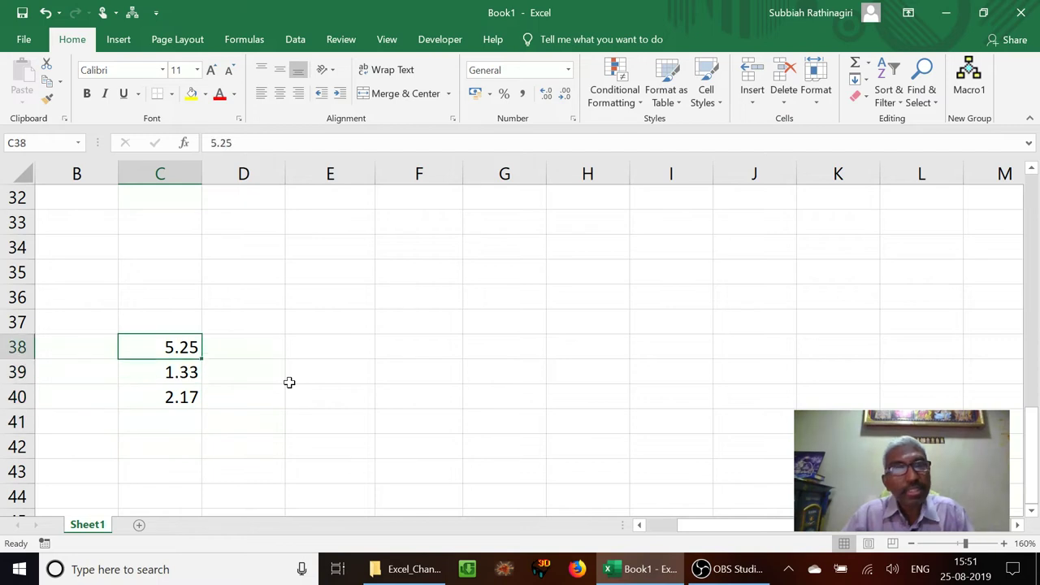
pyautogui.press('Down')
pyautogui.press('Down')
pyautogui.press('Up')
pyautogui.press('Up')
pyautogui.press('Down')
pyautogui.press('Down')
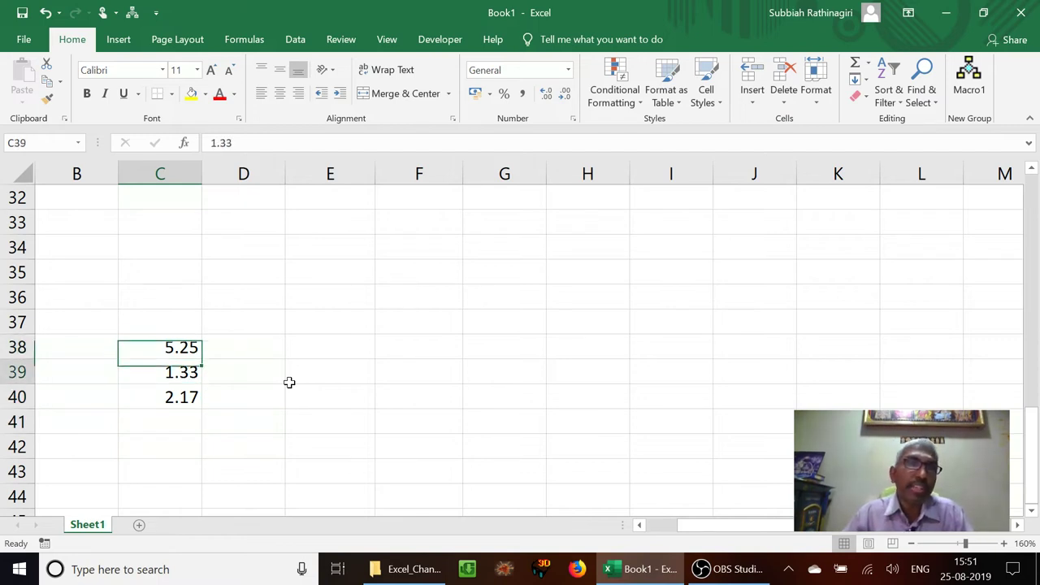
pyautogui.press('Up')
pyautogui.press('Up')
pyautogui.press('Down')
pyautogui.press('Down')
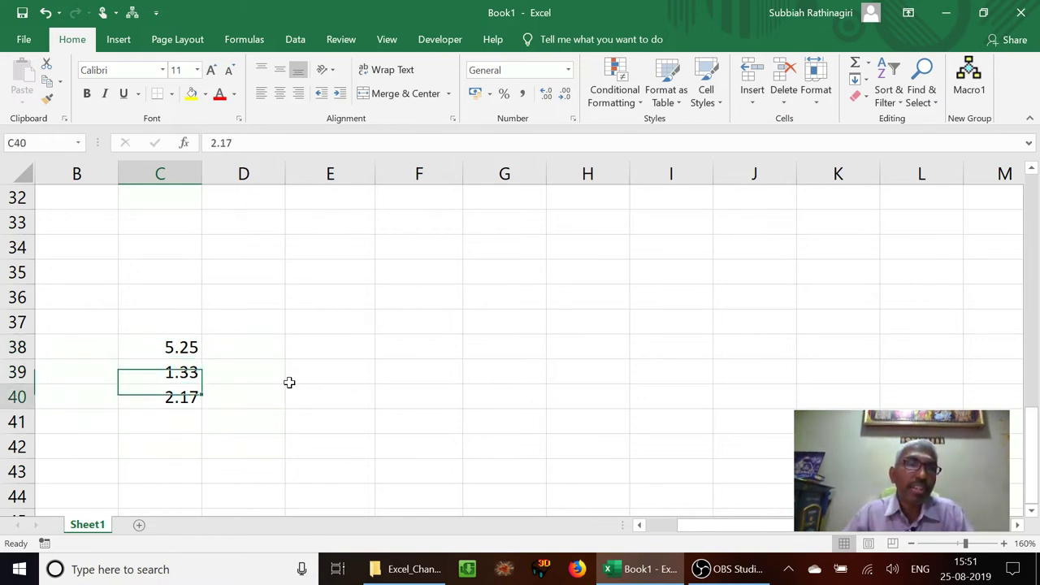
# Copy the values in C38:C40 into columns D, E and F of the same rows.
pyautogui.press('Up')
pyautogui.press('Up')
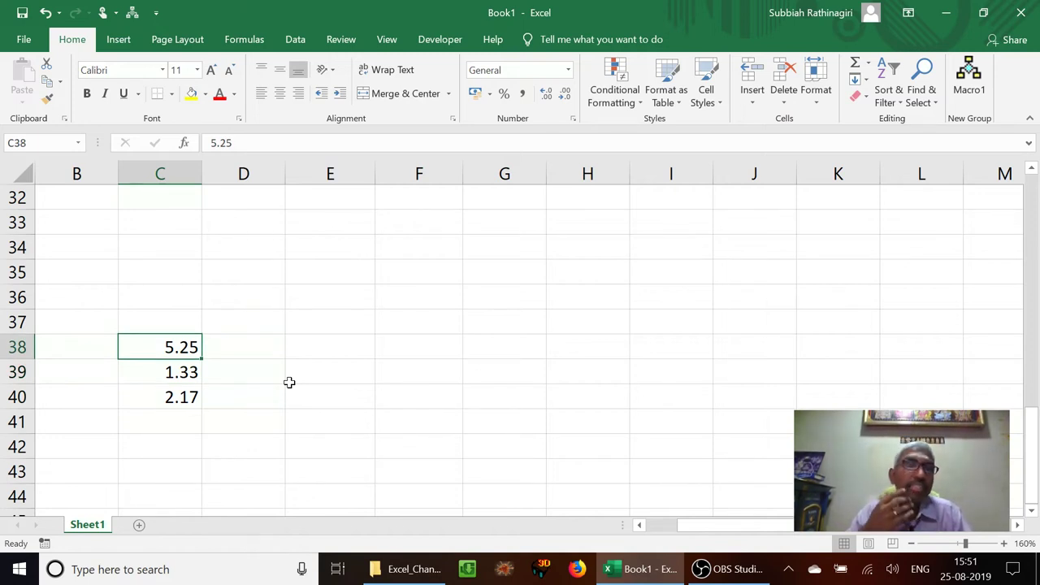
pyautogui.hotkey('shift', 'Down')
pyautogui.hotkey('shift', 'Down')
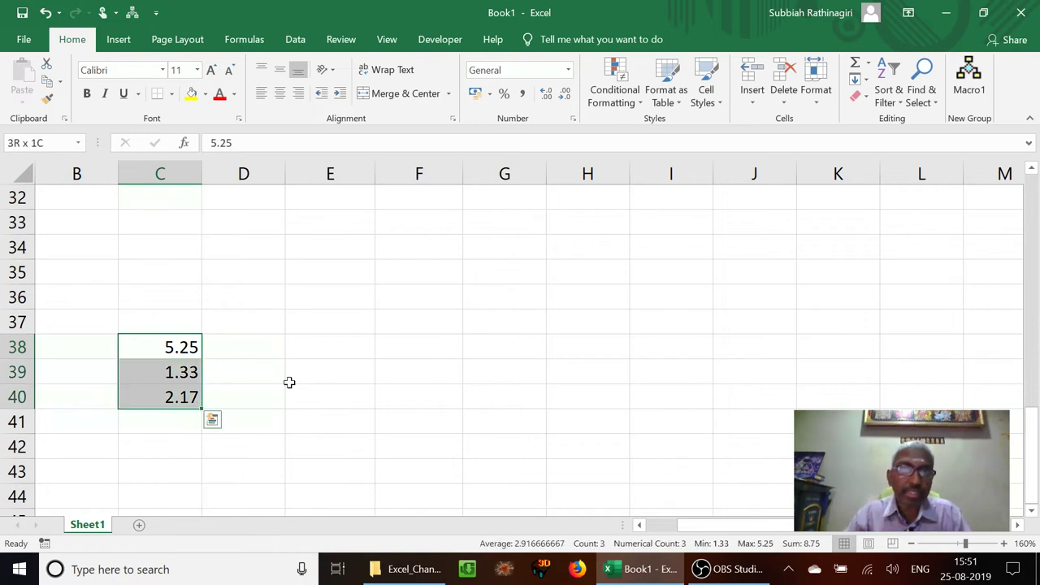
pyautogui.hotkey('ctrl', 'c')
pyautogui.press('Right')
pyautogui.hotkey('shift', 'Right')
pyautogui.hotkey('shift', 'Right')
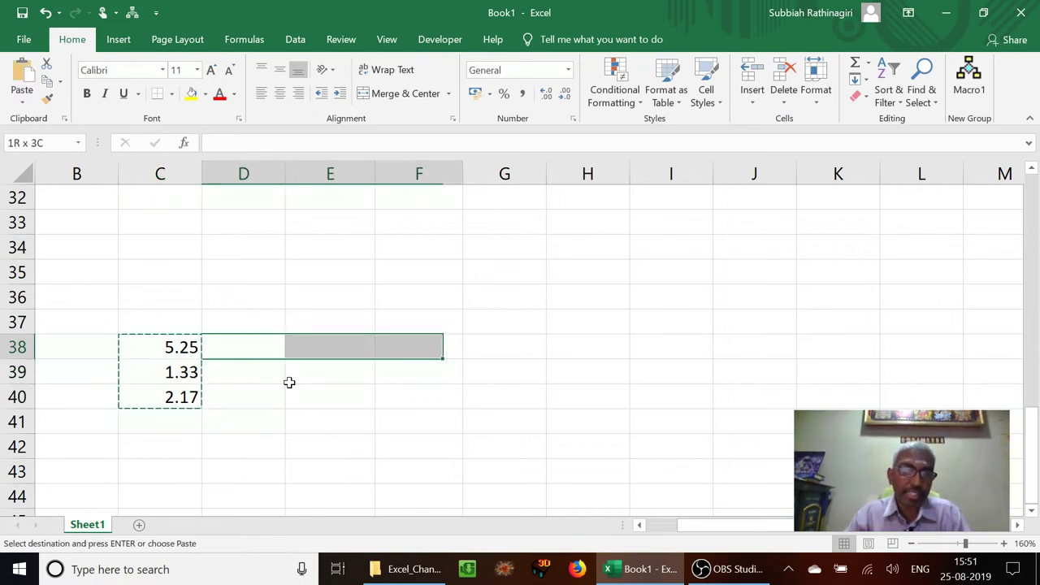
pyautogui.hotkey('ctrl', 'v')
pyautogui.moveTo(289, 382); pyautogui.dragTo(289, 382)
# Apply the built-in Fraction number format to the values in D38:D40.
pyautogui.press('Up')
pyautogui.hotkey('shift', 'Down')
pyautogui.hotkey('shift', 'Down')
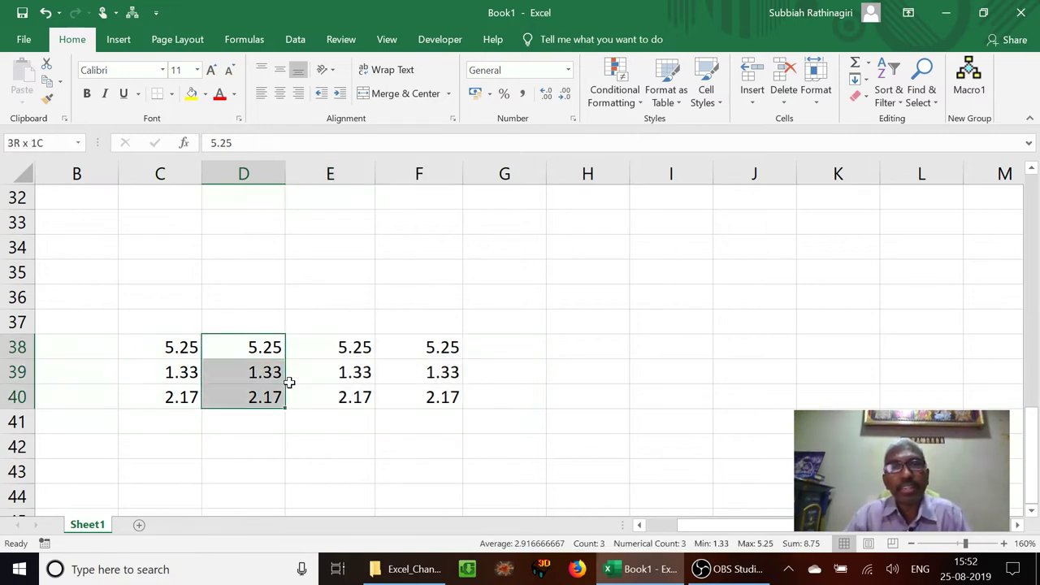
pyautogui.click(568, 74)
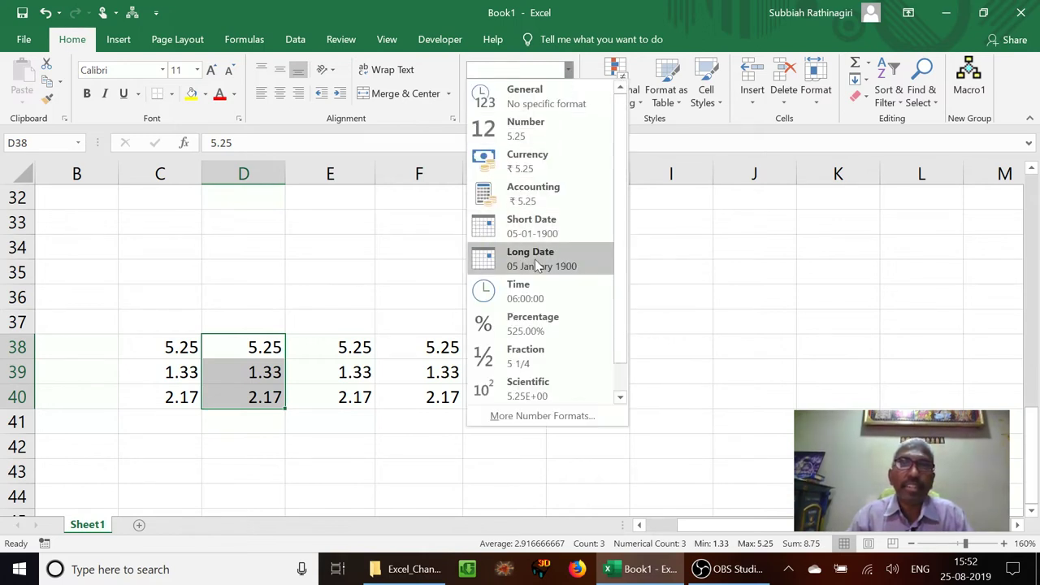
pyautogui.click(521, 365)
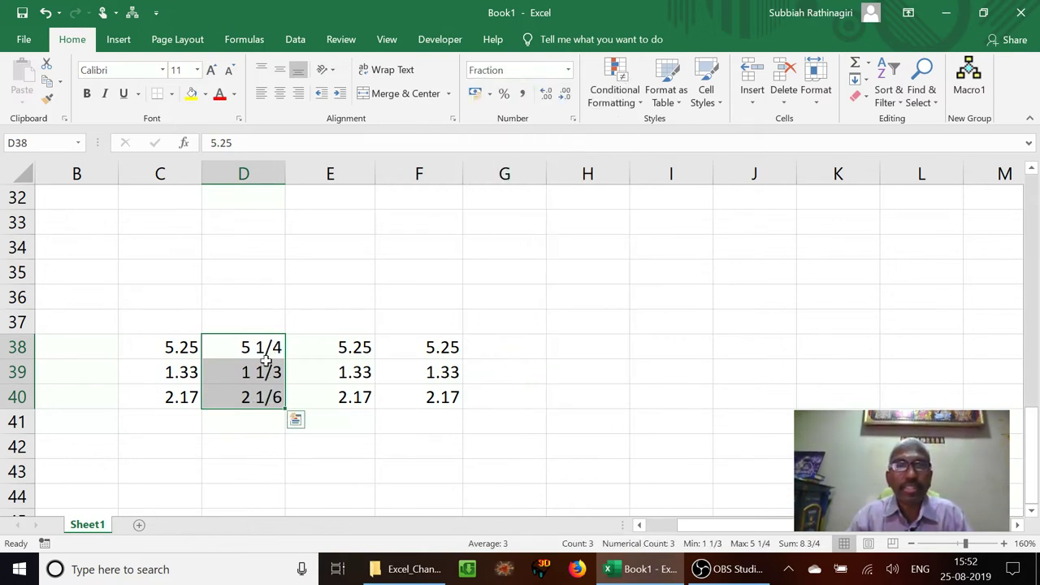
pyautogui.click(243, 349)
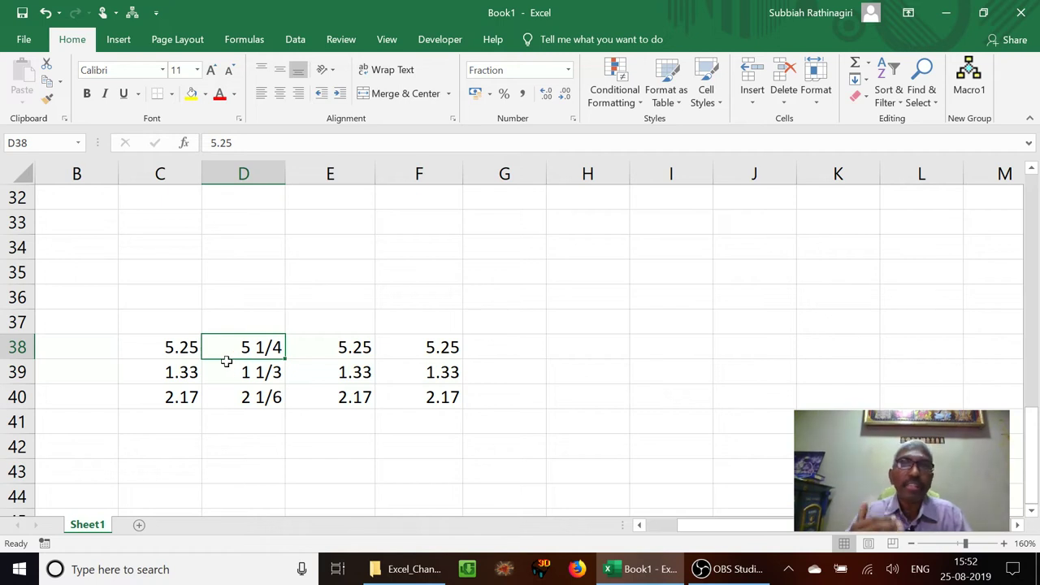
# Enter the fraction format code 0 ??/?? as text in cell E36, above the third number column.
pyautogui.click(337, 345)
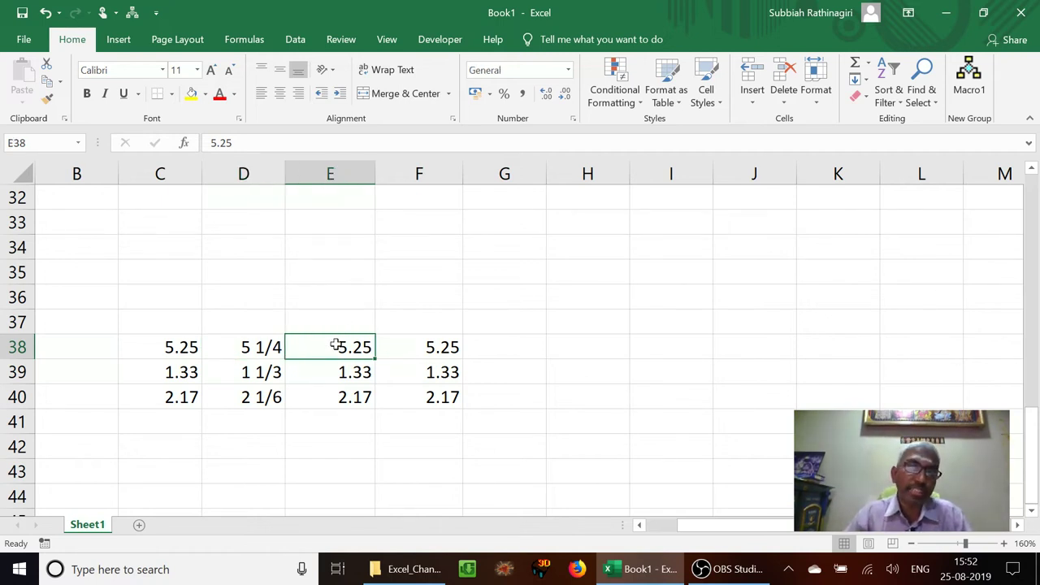
pyautogui.press('Up')
pyautogui.press('Up')
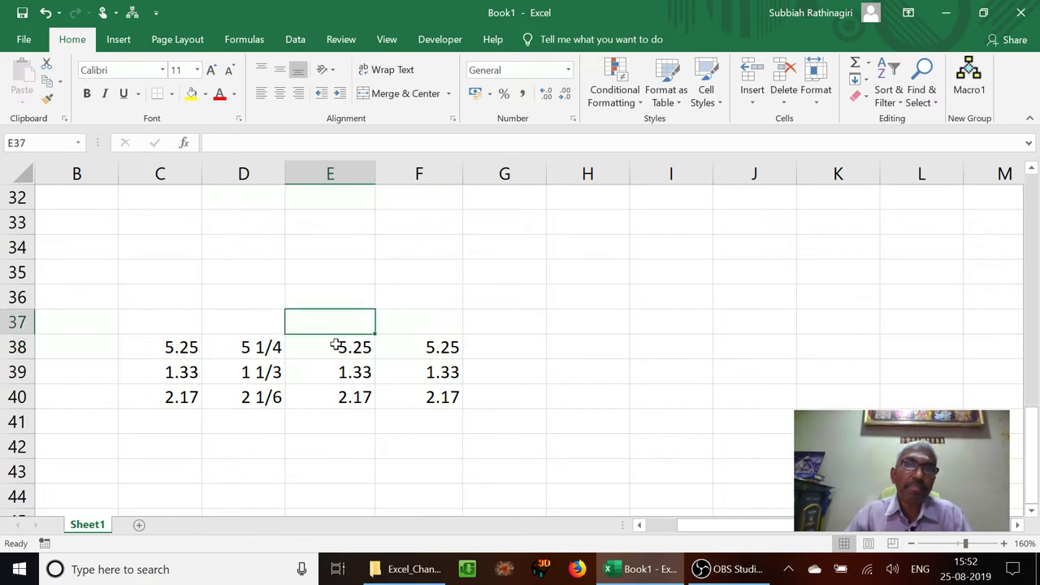
pyautogui.write('??')
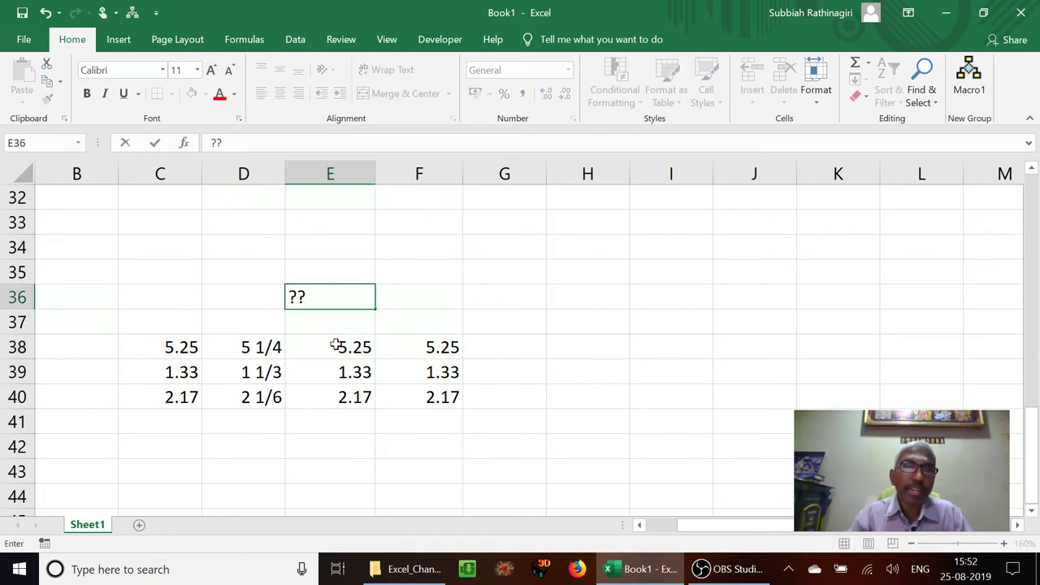
pyautogui.press('BackSpace')
pyautogui.press('BackSpace')
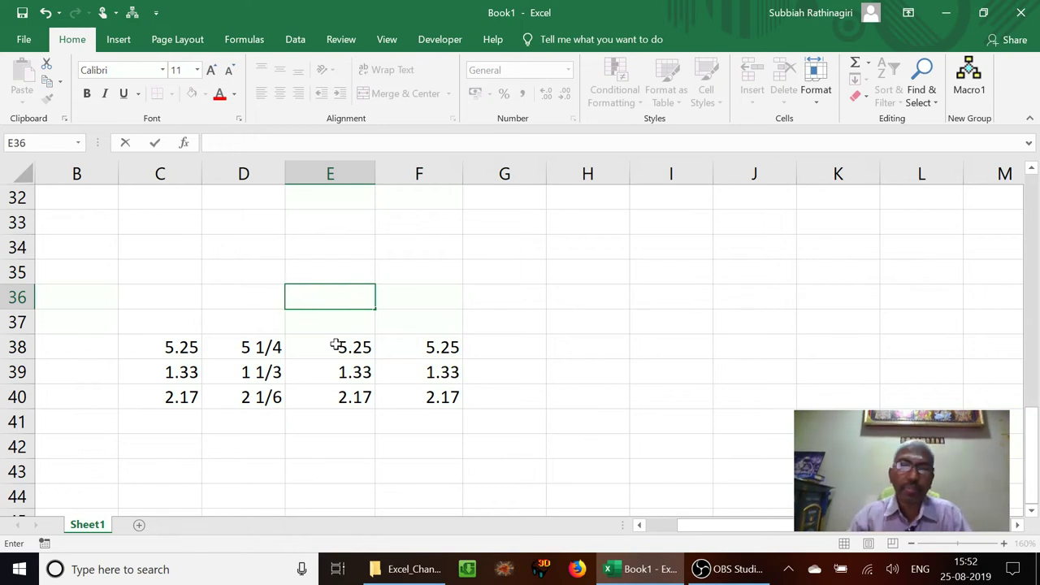
pyautogui.write('0')
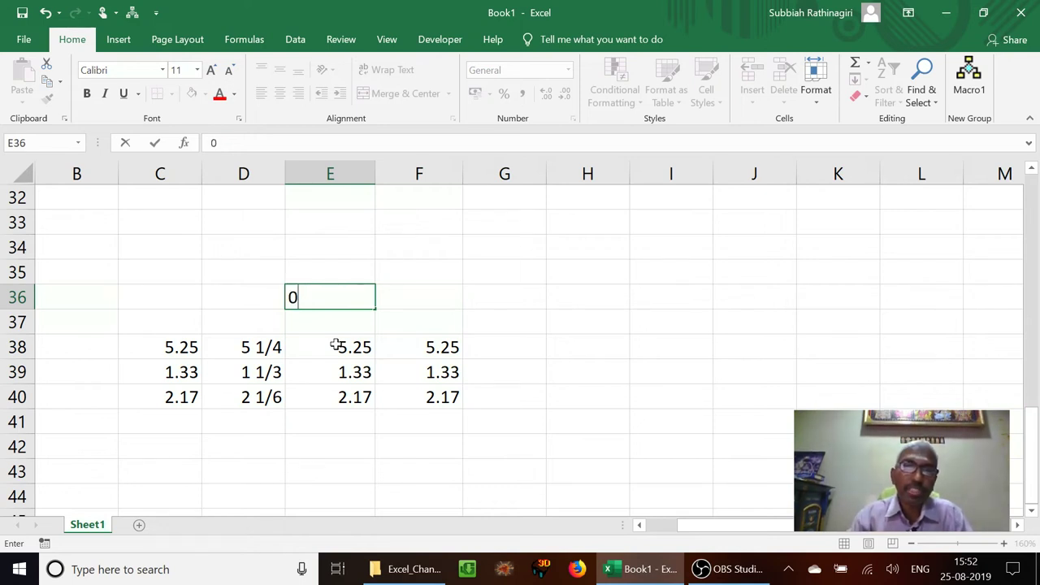
pyautogui.write(' ?')
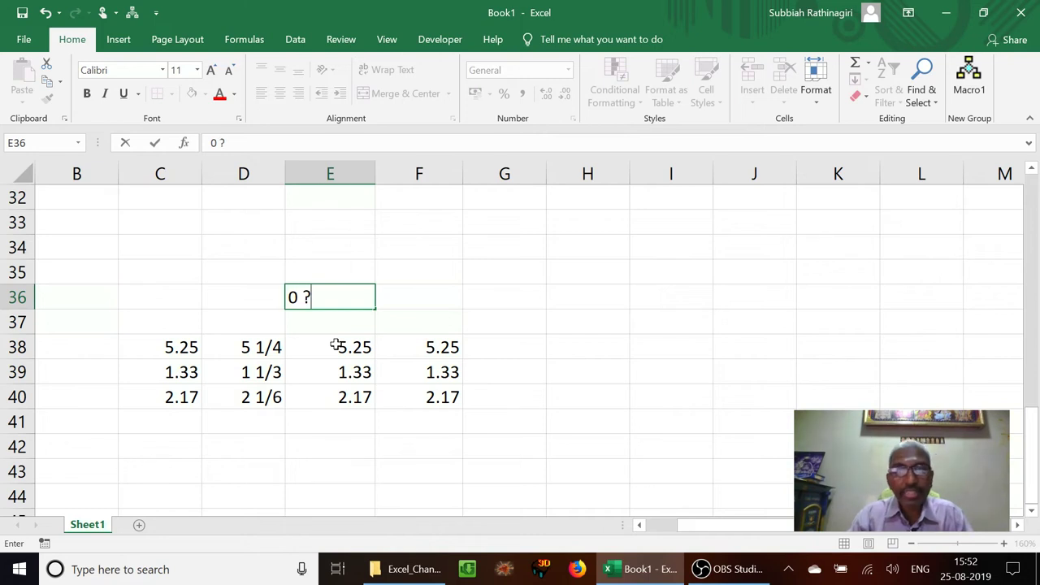
pyautogui.write('?/')
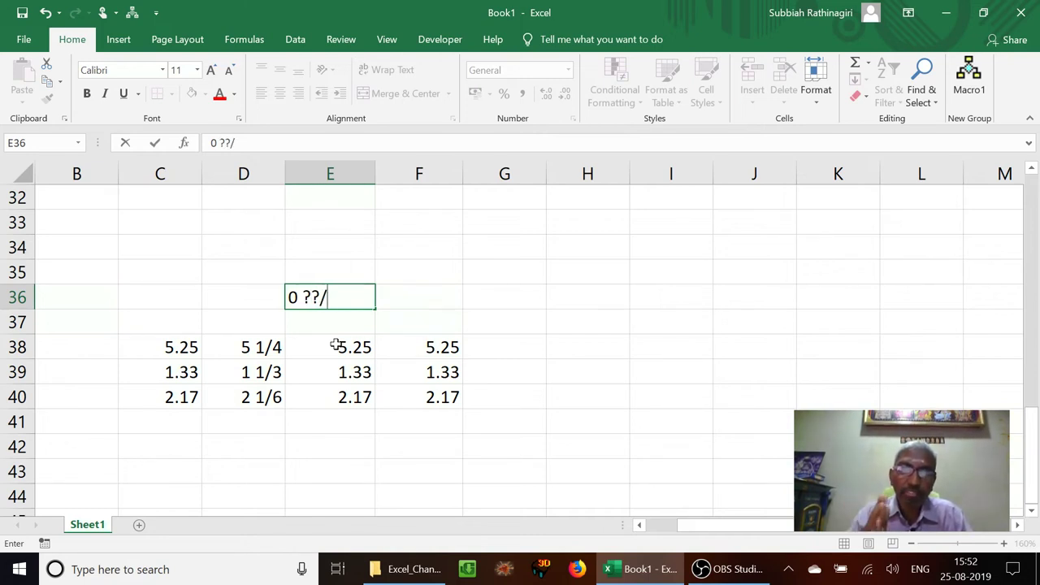
pyautogui.write('??')
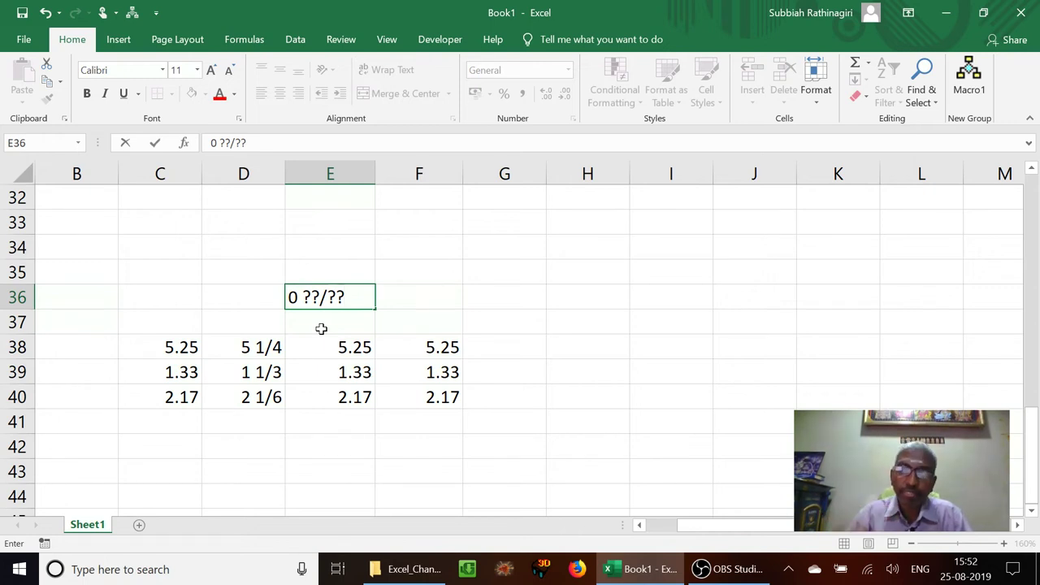
pyautogui.press('Return')
# Apply the custom number format 0 ??/?? to the values in E38:E40.
pyautogui.press('Down')
pyautogui.hotkey('shift', 'Down')
pyautogui.hotkey('shift', 'Down')
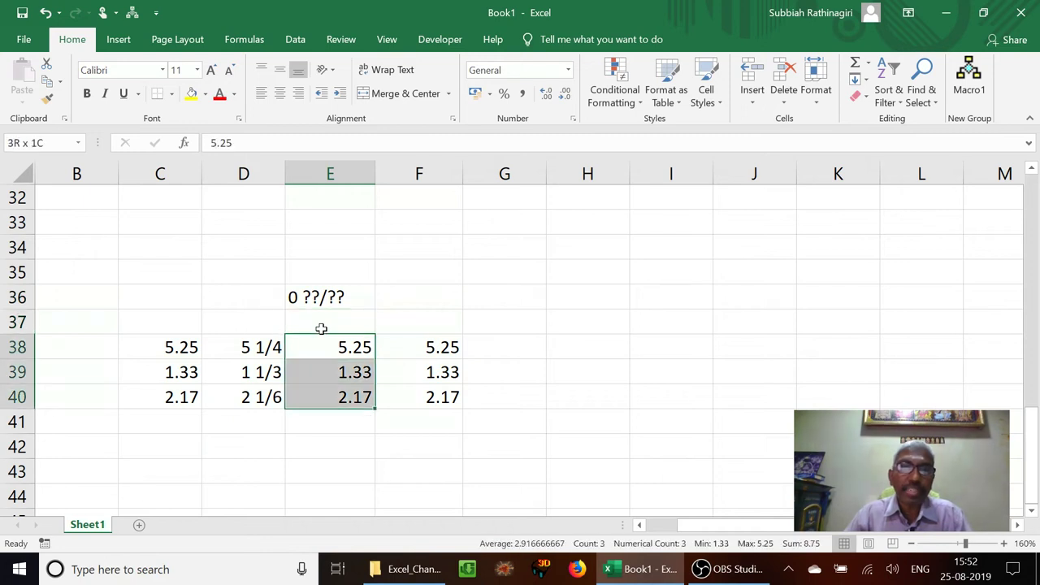
pyautogui.rightClick(307, 367)
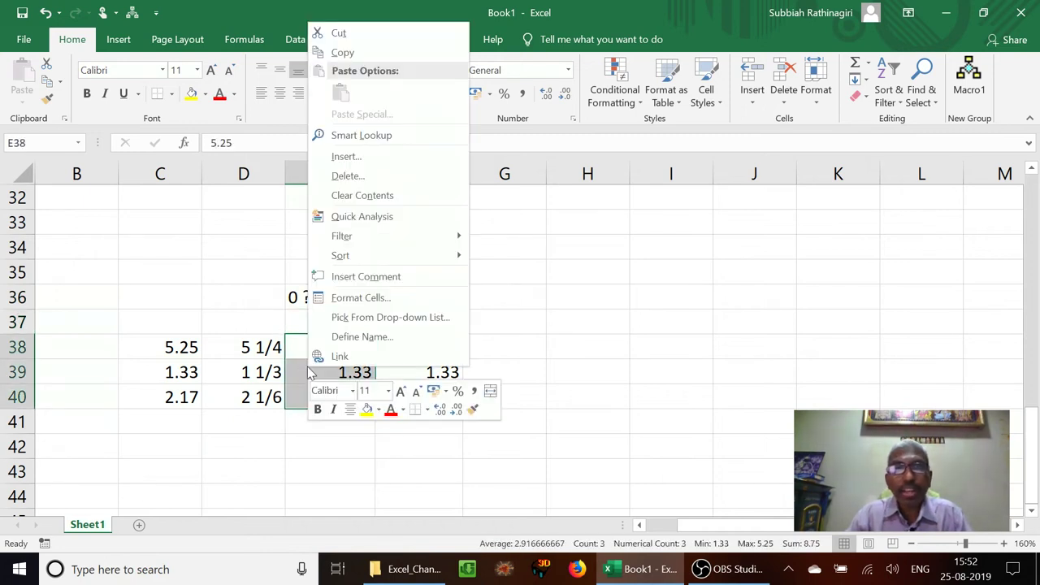
pyautogui.click(354, 298)
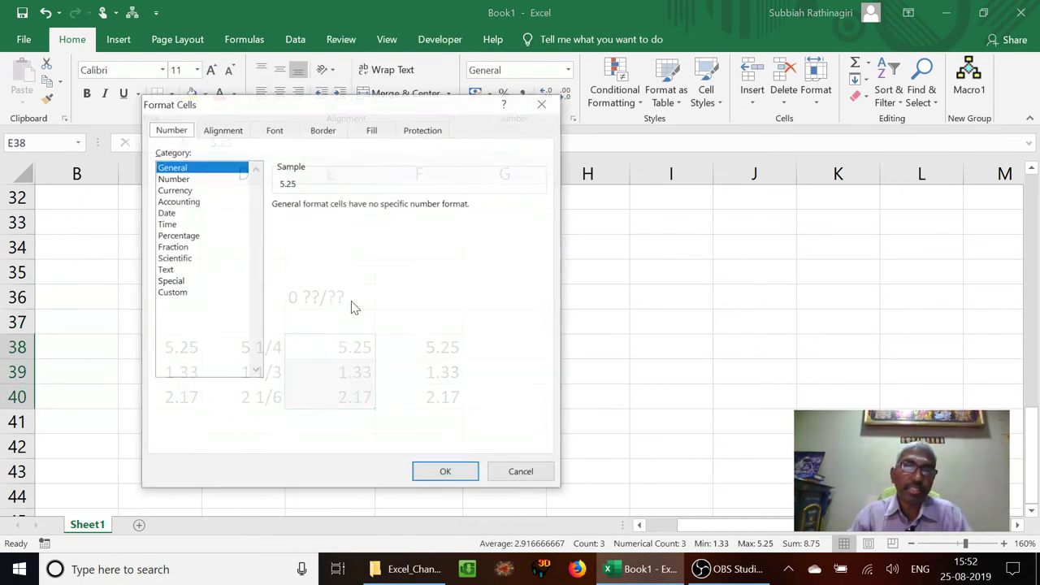
pyautogui.click(171, 294)
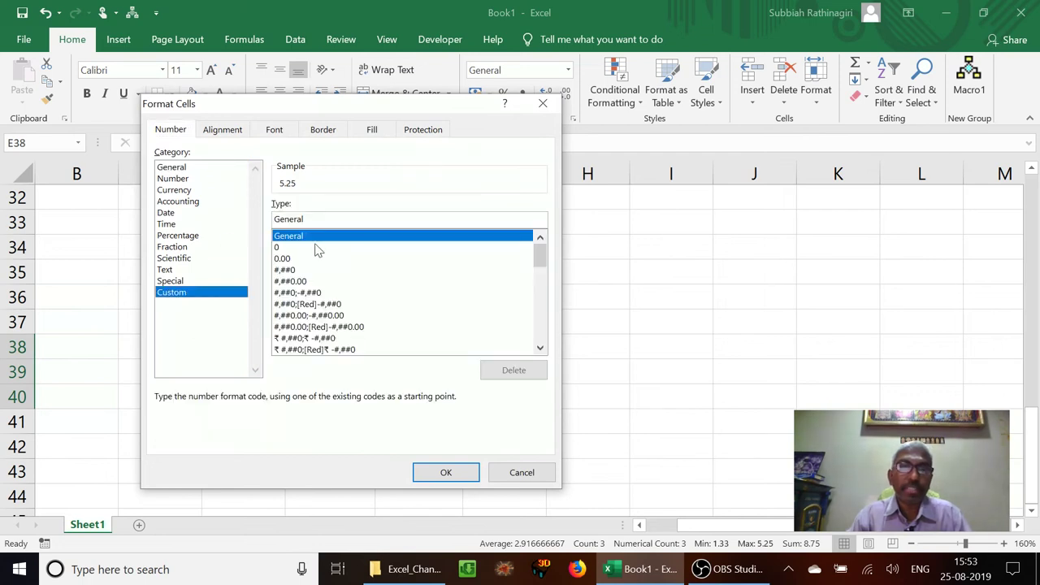
pyautogui.click(304, 219)
pyautogui.press('BackSpace')
pyautogui.press('BackSpace')
pyautogui.press('BackSpace')
pyautogui.press('BackSpace')
pyautogui.press('BackSpace')
pyautogui.press('BackSpace')
pyautogui.press('BackSpace')
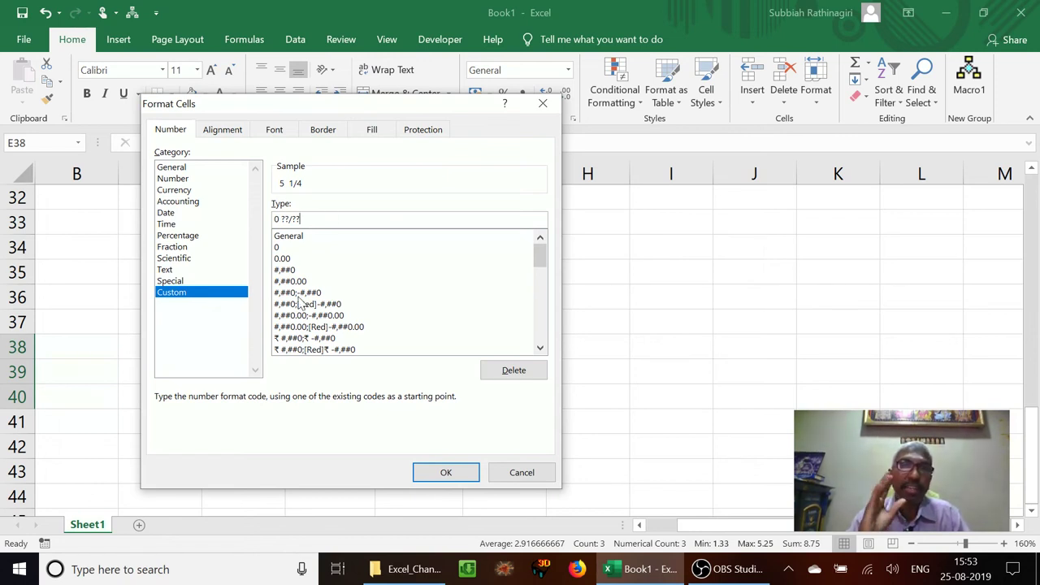
pyautogui.click(441, 472)
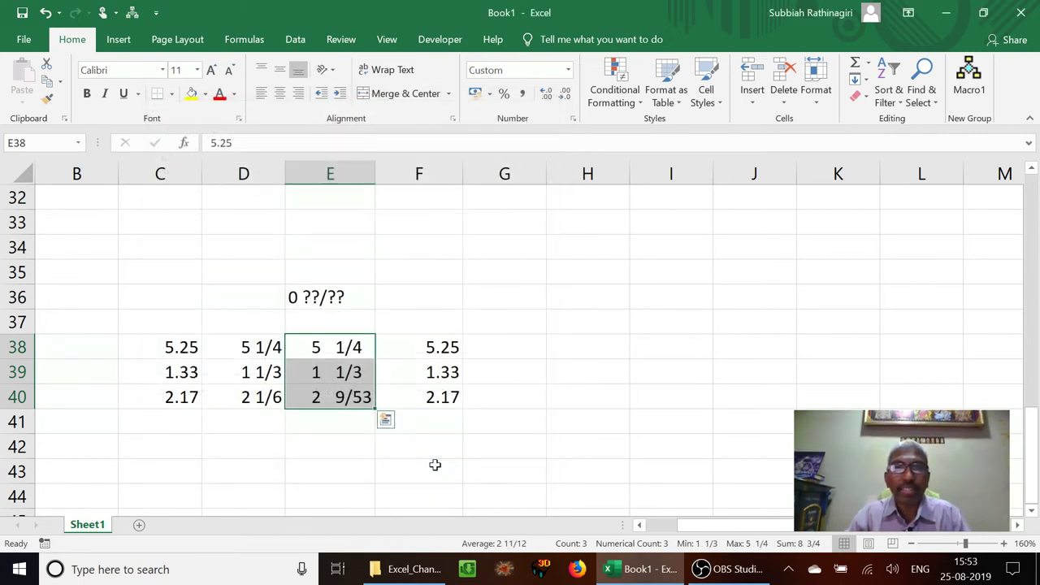
pyautogui.click(357, 401)
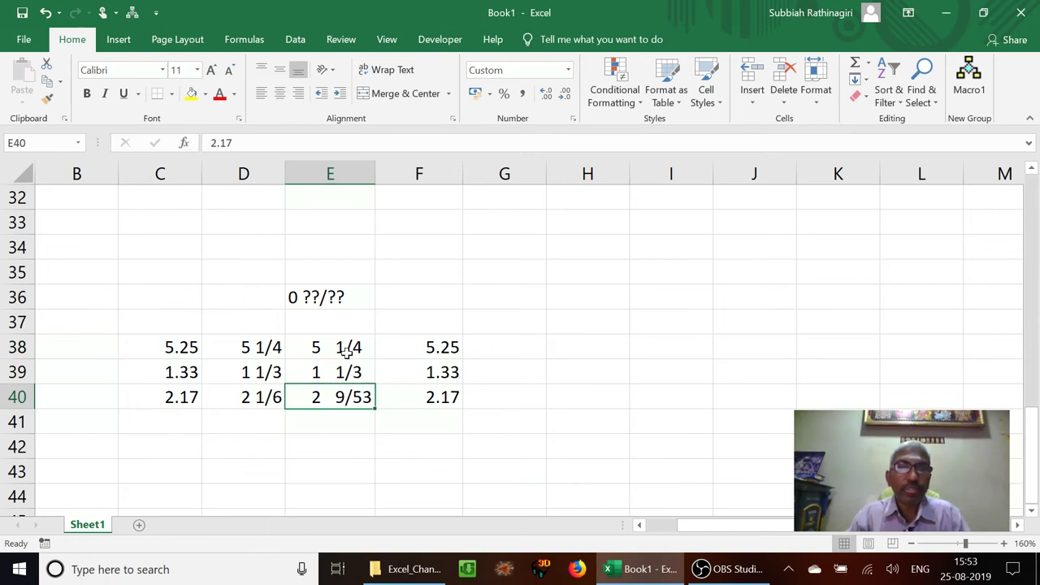
# Apply the custom number format 0 ??/??? to the values in F38:F40.
pyautogui.click(426, 353)
pyautogui.hotkey('shift', 'Down')
pyautogui.hotkey('shift', 'Down')
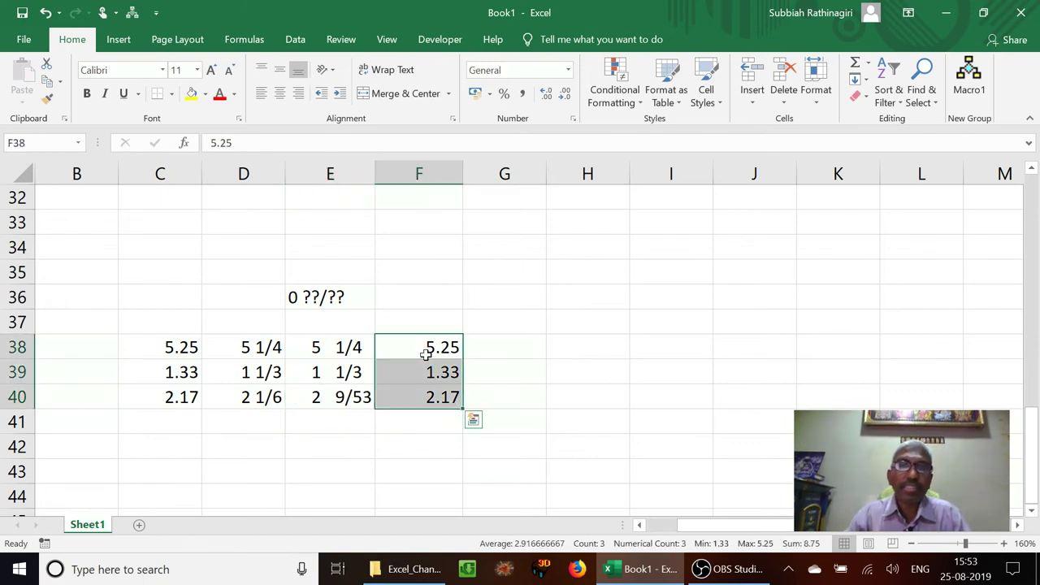
pyautogui.rightClick(413, 352)
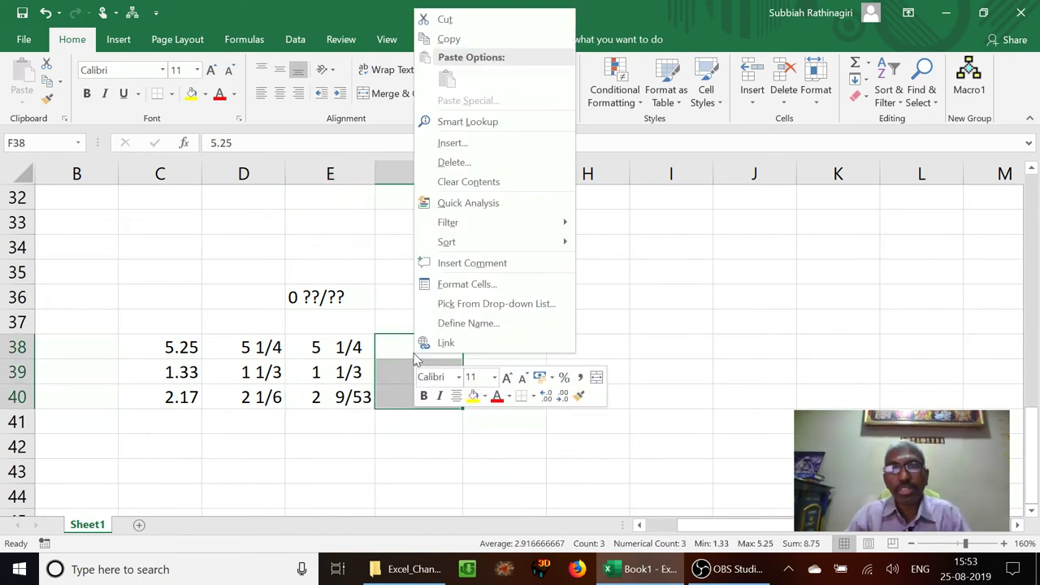
pyautogui.click(481, 291)
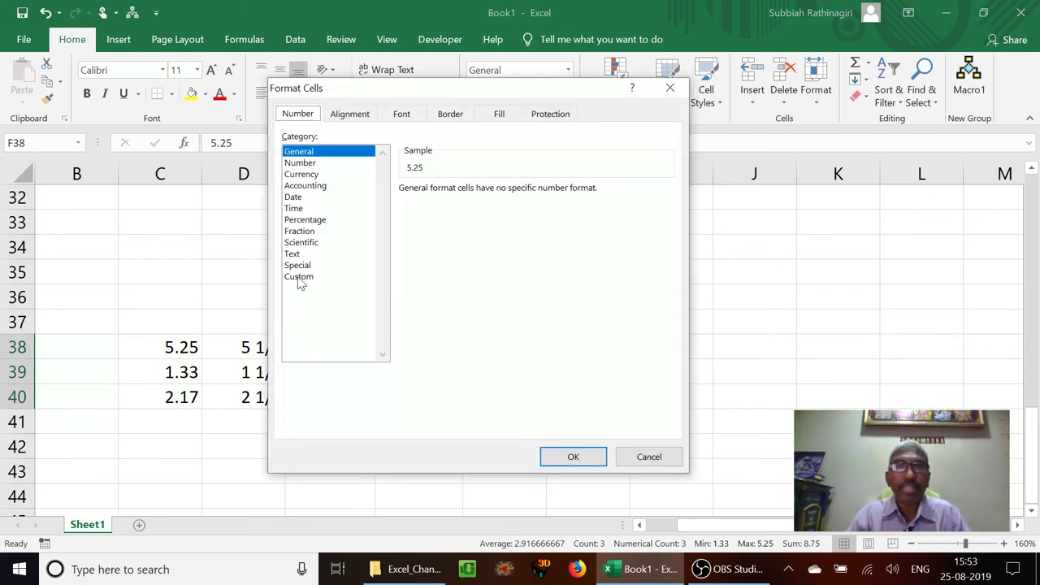
pyautogui.click(299, 277)
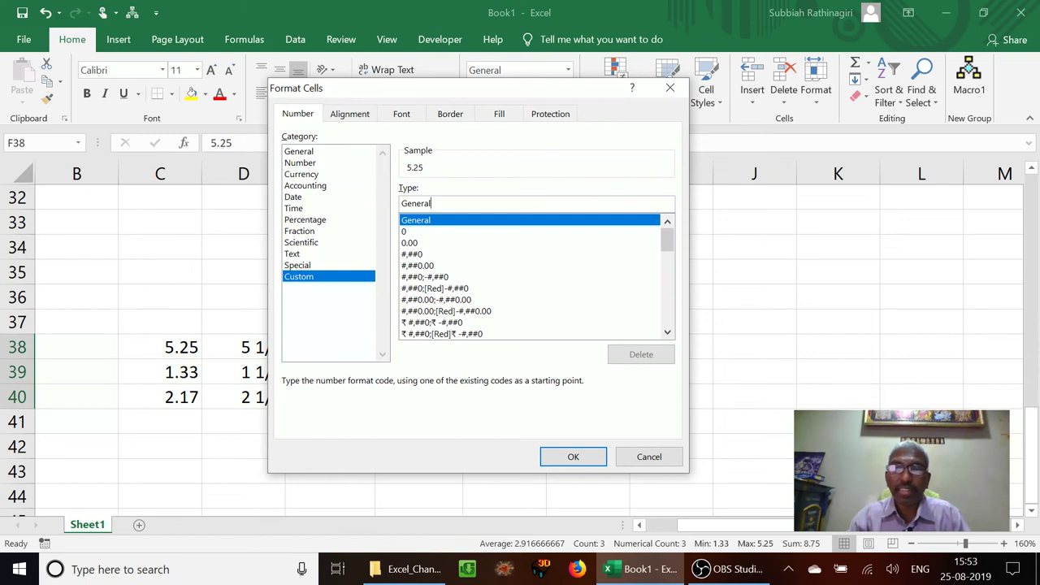
pyautogui.press('BackSpace')
pyautogui.press('BackSpace')
pyautogui.press('BackSpace')
pyautogui.press('BackSpace')
pyautogui.press('BackSpace')
pyautogui.press('BackSpace')
pyautogui.press('BackSpace')
pyautogui.write('0')
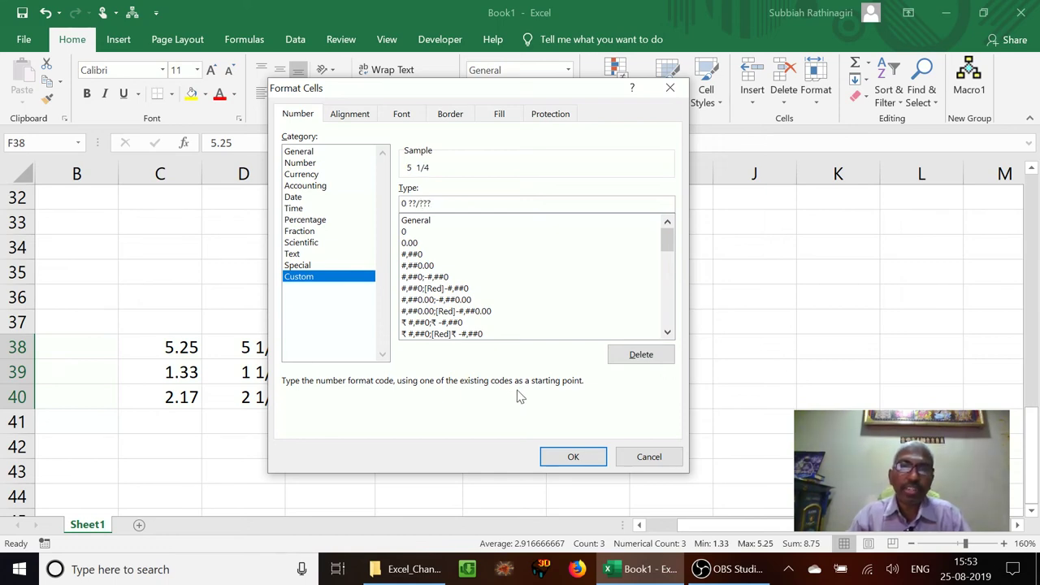
pyautogui.click(560, 460)
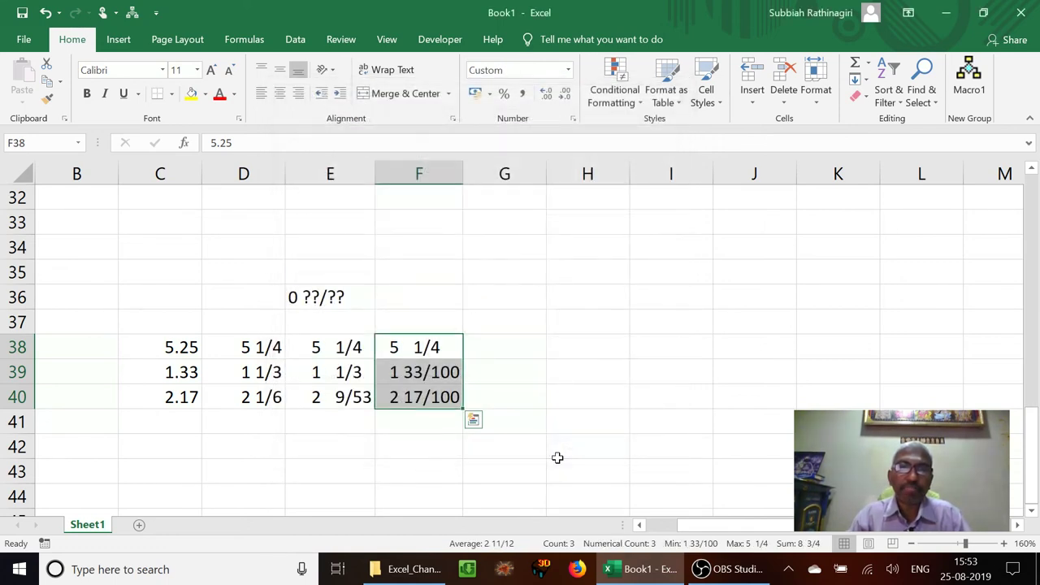
# Examine how the whole numbers and fractions line up in F38:F40.
pyautogui.click(414, 347)
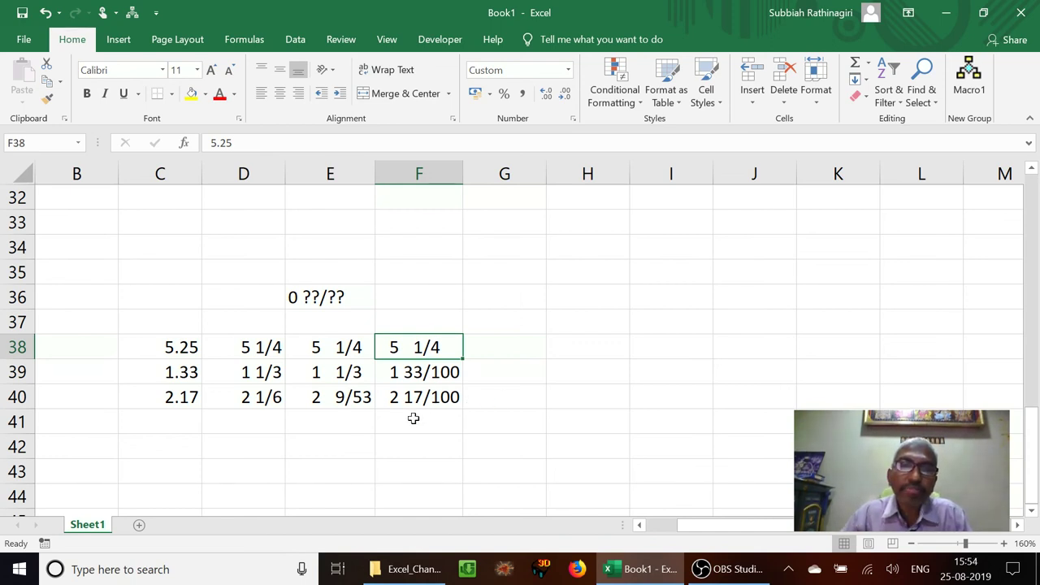
pyautogui.press('Down')
pyautogui.press('Down')
pyautogui.press('Up')
pyautogui.press('Up')
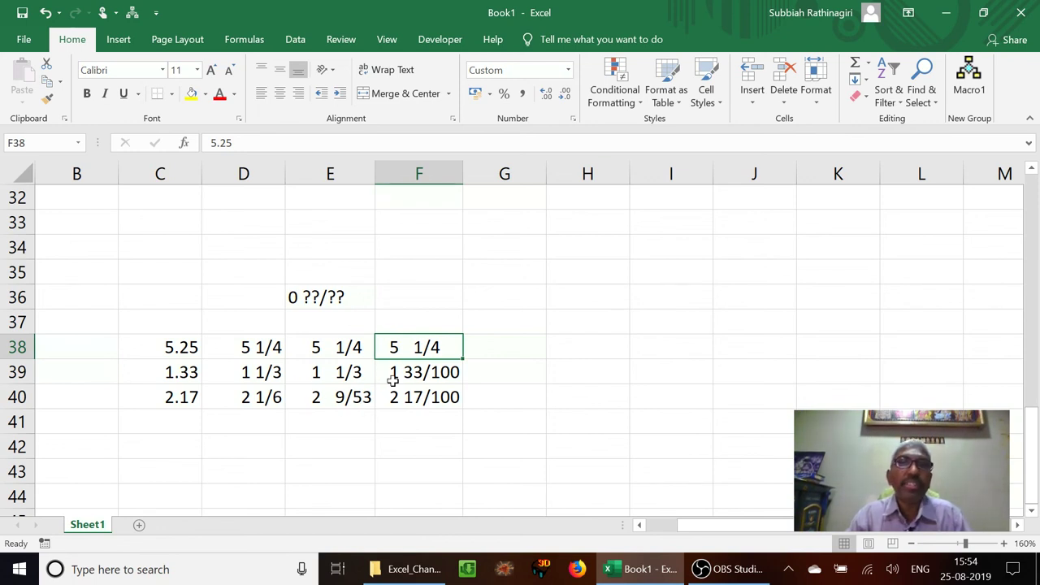
# Return to the headings at the start of the sheet and review the ? placeholder decimal examples from row 9 down.
pyautogui.click(233, 296)
pyautogui.press('Up')
pyautogui.press('Up')
pyautogui.press('Up')
pyautogui.press('Up')
pyautogui.press('Up')
pyautogui.press('Up')
pyautogui.press('Up')
pyautogui.press('Up')
pyautogui.press('Up')
pyautogui.press('Up')
pyautogui.press('Up')
pyautogui.press('Up')
pyautogui.press('Up')
pyautogui.press('Up')
pyautogui.press('Up')
pyautogui.press('Up')
pyautogui.press('Up')
pyautogui.press('Up')
pyautogui.press('Up')
pyautogui.press('Up')
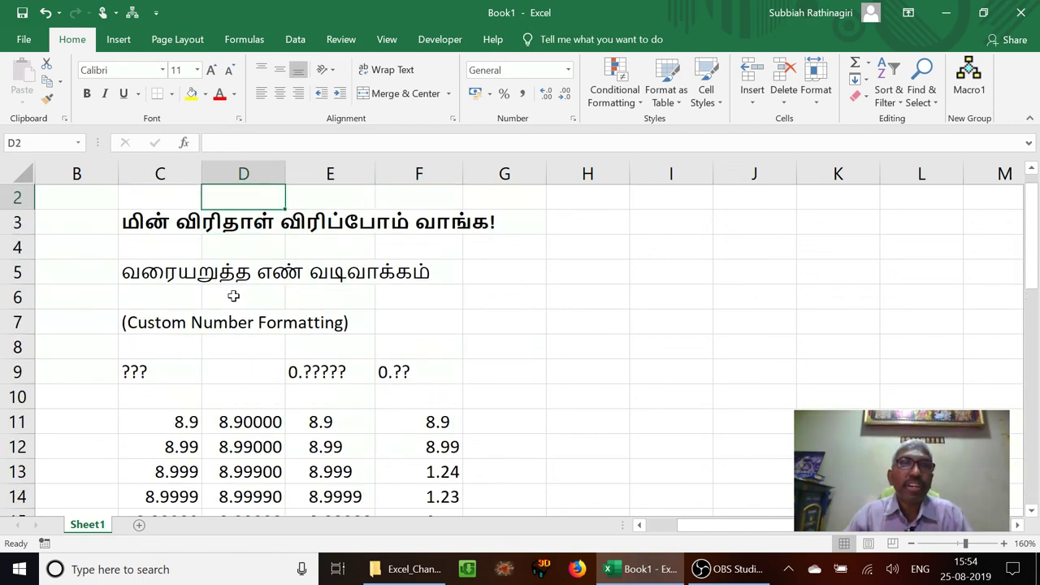
pyautogui.press('Up')
pyautogui.press('Down')
pyautogui.press('Down')
pyautogui.press('Down')
pyautogui.press('Down')
pyautogui.click(200, 298)
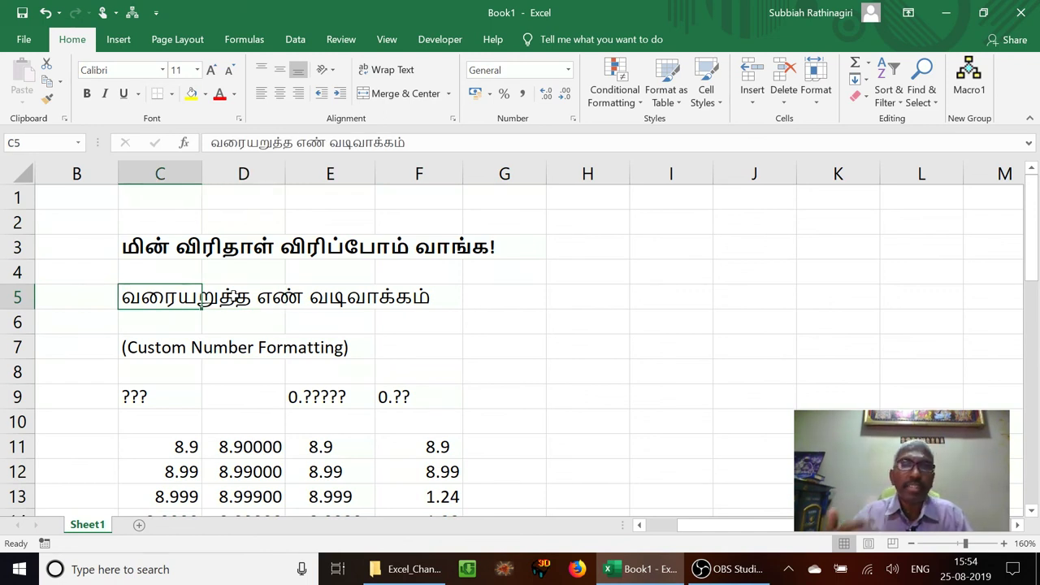
pyautogui.press('Down')
pyautogui.press('Down')
pyautogui.press('Down')
pyautogui.press('Down')
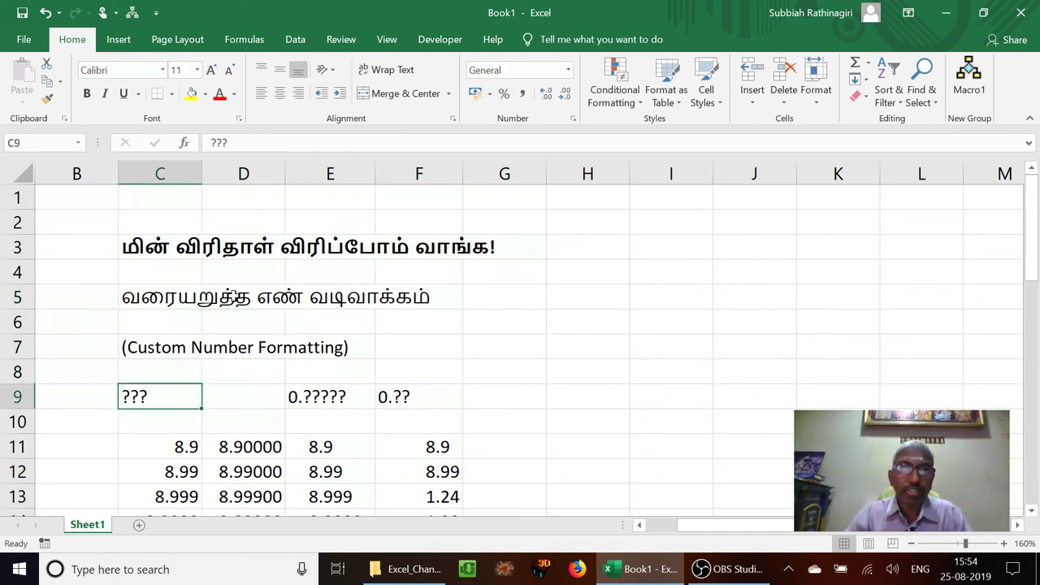
pyautogui.press('Down')
pyautogui.press('Down')
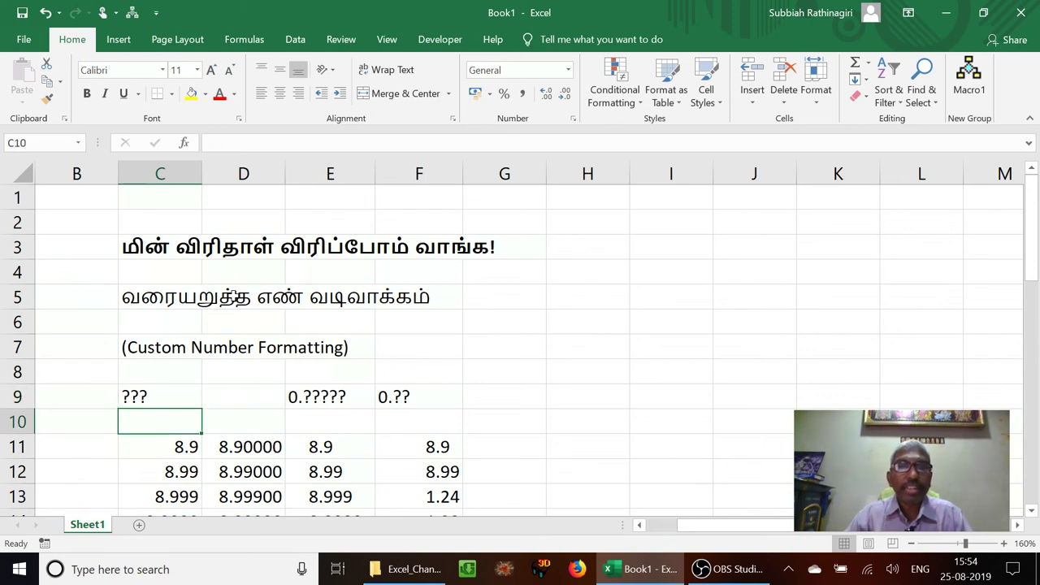
pyautogui.press('Right')
pyautogui.press('Right')
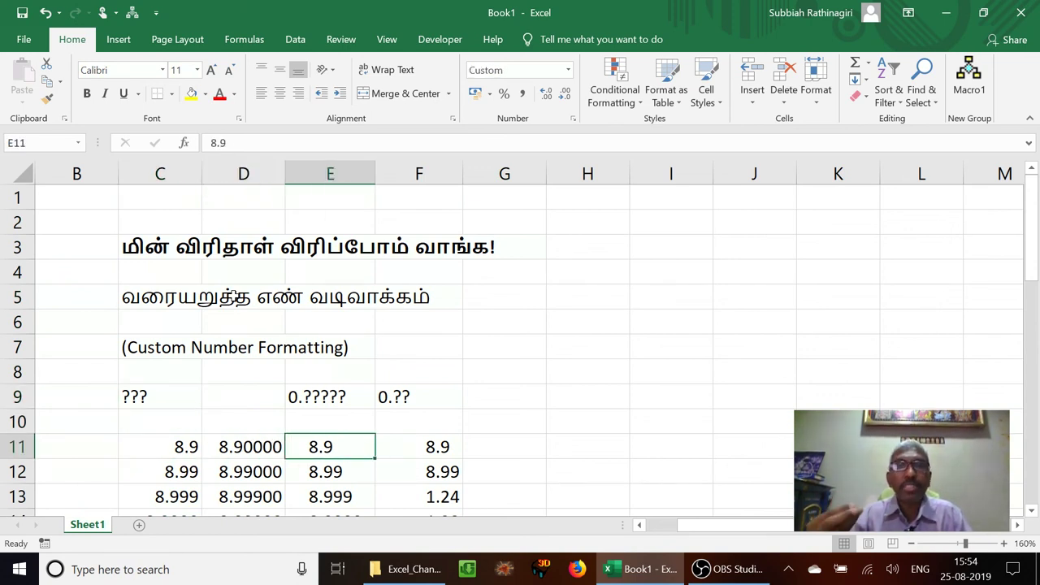
# Review the fraction format examples in E36:E40 and return to the sheet's title in C3.
pyautogui.press('Down')
pyautogui.press('Down')
pyautogui.press('Down')
pyautogui.press('Down')
pyautogui.press('Down')
pyautogui.press('Down')
pyautogui.press('Down')
pyautogui.press('Down')
pyautogui.press('Down')
pyautogui.press('Down')
pyautogui.press('Down')
pyautogui.press('Down')
pyautogui.press('Down')
pyautogui.press('Down')
pyautogui.press('Down')
pyautogui.press('Down')
pyautogui.press('Down')
pyautogui.press('Down')
pyautogui.press('Down')
pyautogui.press('Down')
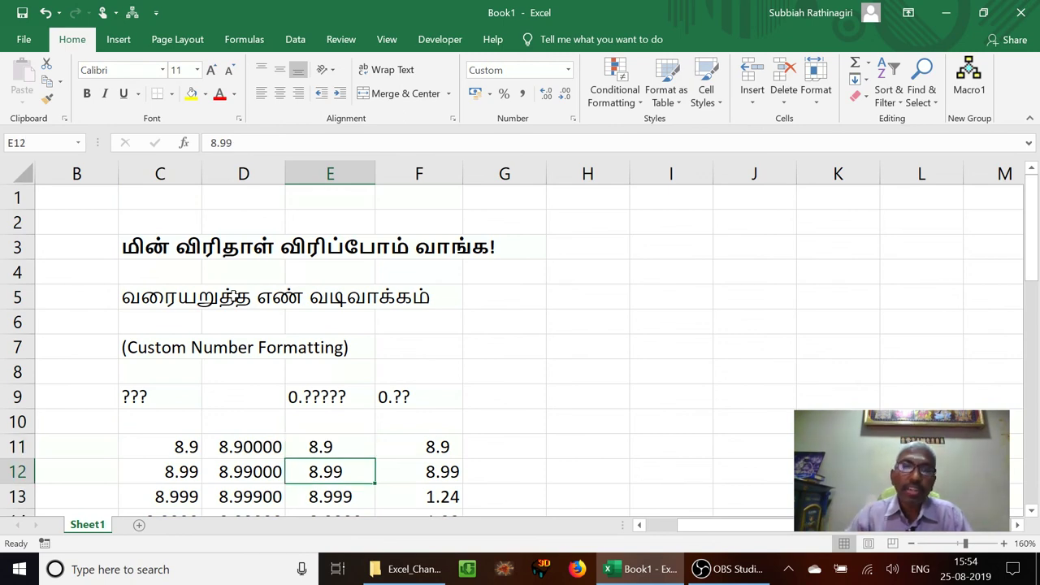
pyautogui.press('Down')
pyautogui.press('Down')
pyautogui.press('Down')
pyautogui.press('Down')
pyautogui.press('Down')
pyautogui.press('Down')
pyautogui.press('Down')
pyautogui.press('Down')
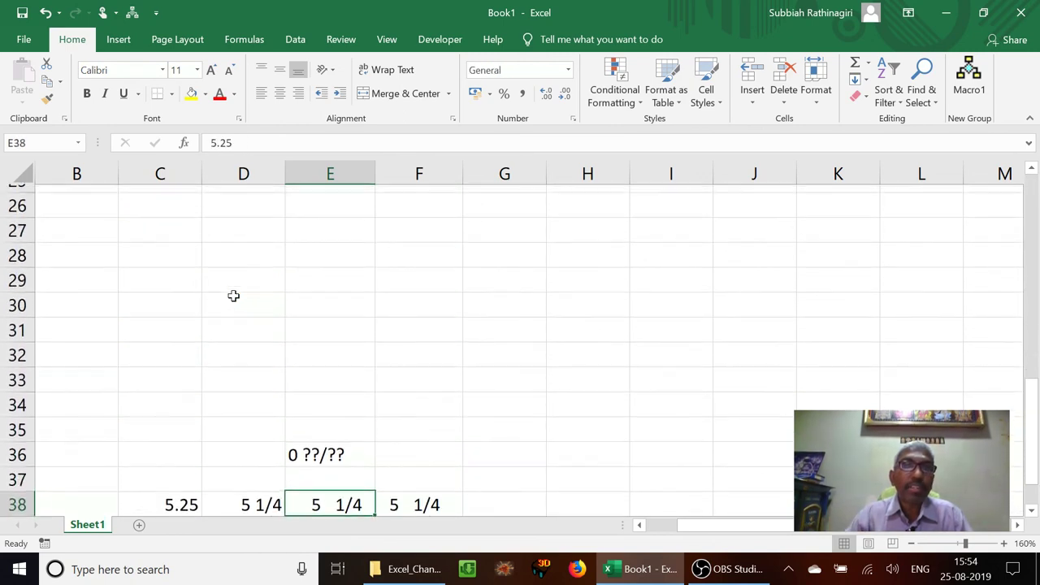
pyautogui.press('Up')
pyautogui.press('Up')
pyautogui.press('Up')
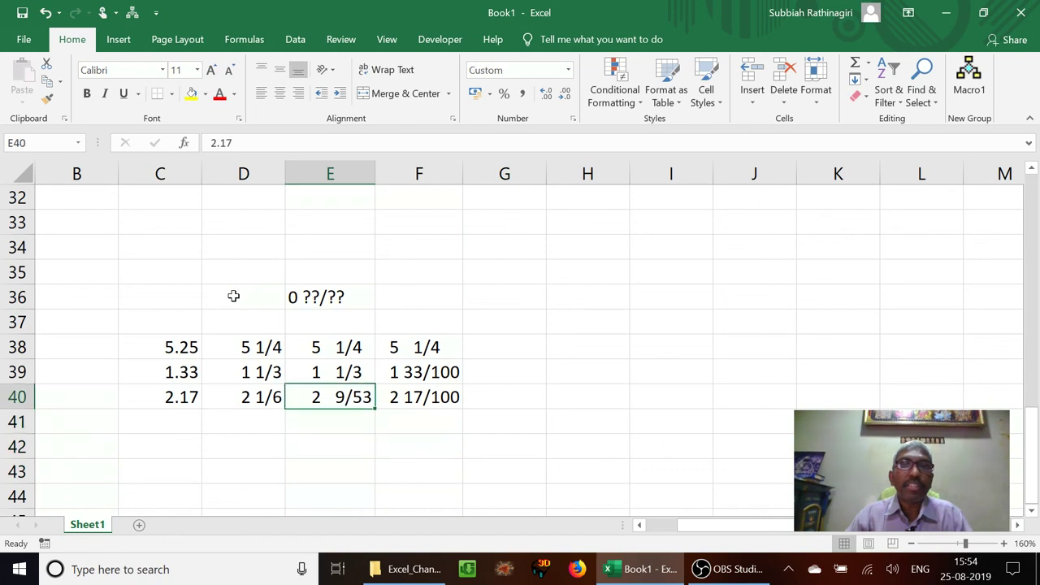
pyautogui.press('Up')
pyautogui.press('Up')
pyautogui.press('Up')
pyautogui.press('Up')
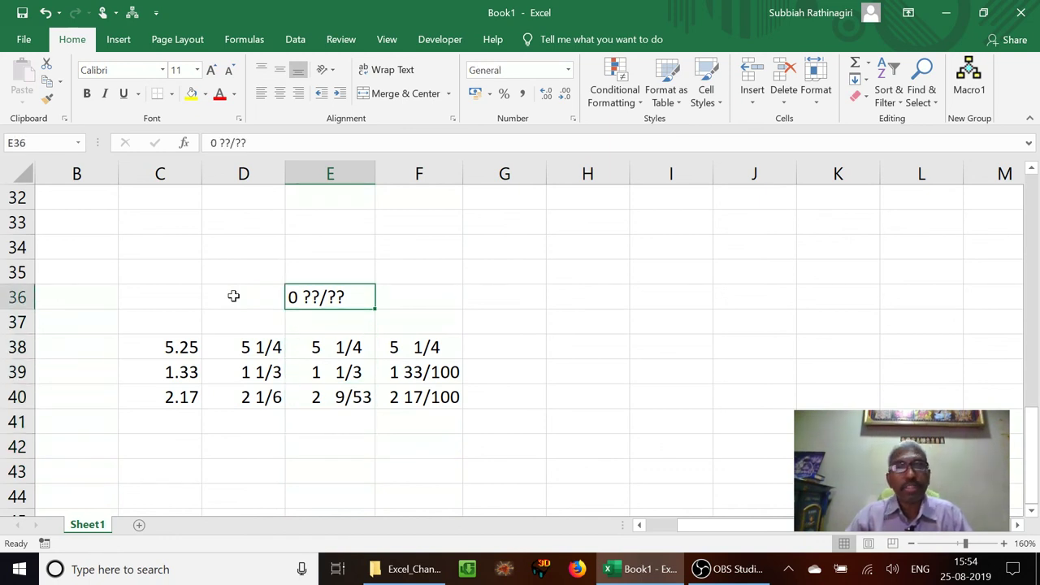
pyautogui.hotkey('ctrl', 'Home')
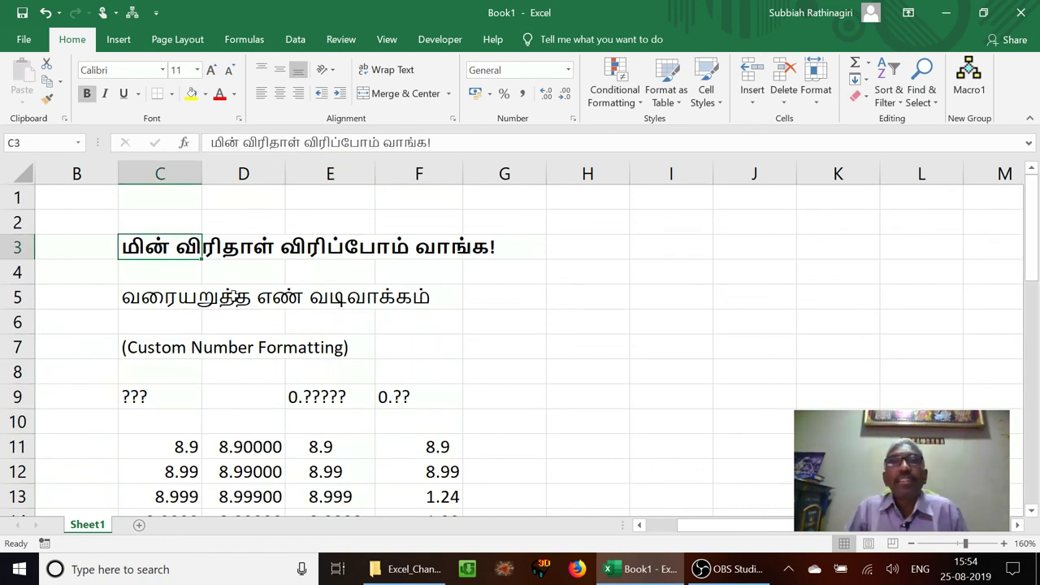